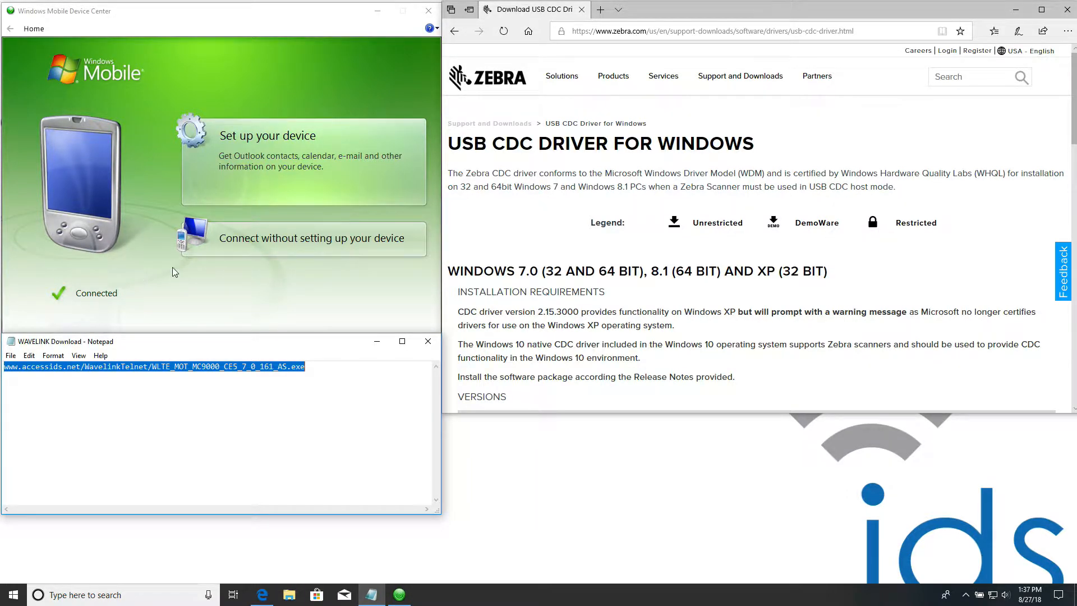
- Connect to the mobile device without setting it up and inspect its Application folder before closing the file window
{"action": "left_click", "coordinate": [287, 239]}
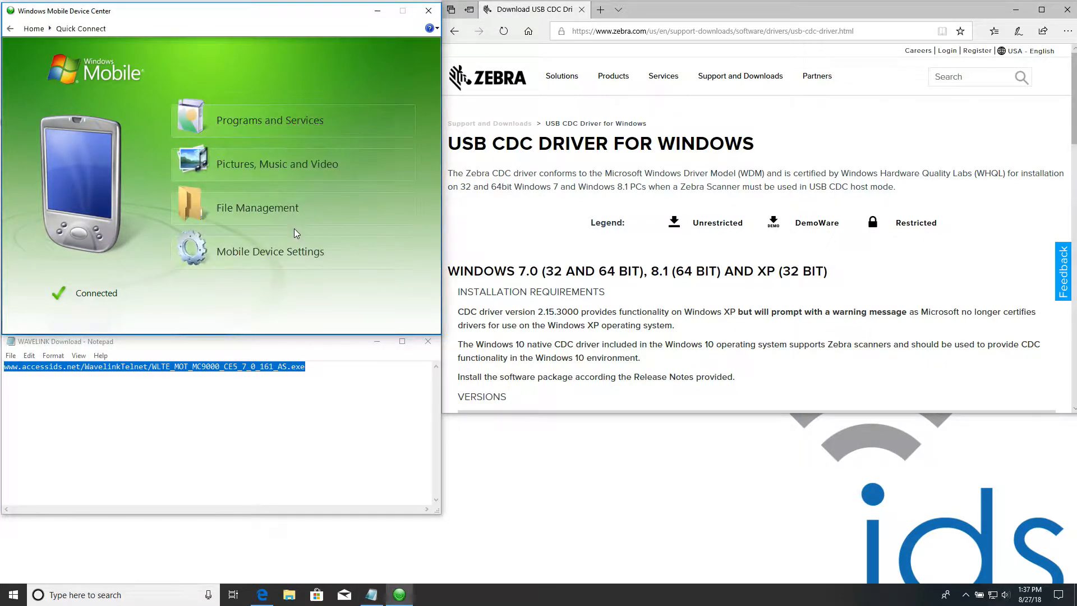
{"action": "mouse_move", "coordinate": [250, 207]}
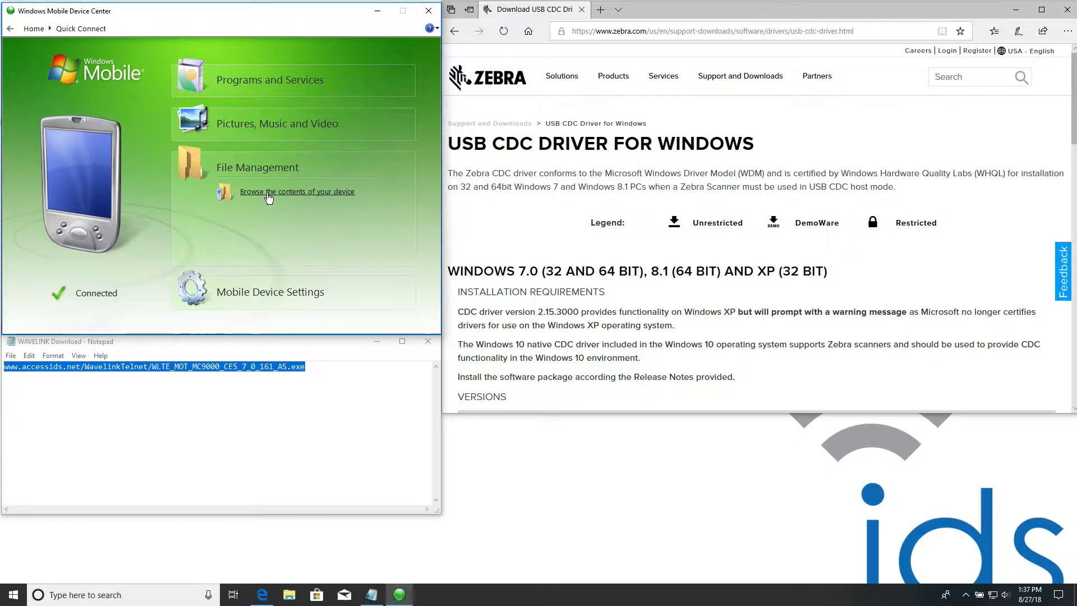
{"action": "left_click", "coordinate": [269, 192]}
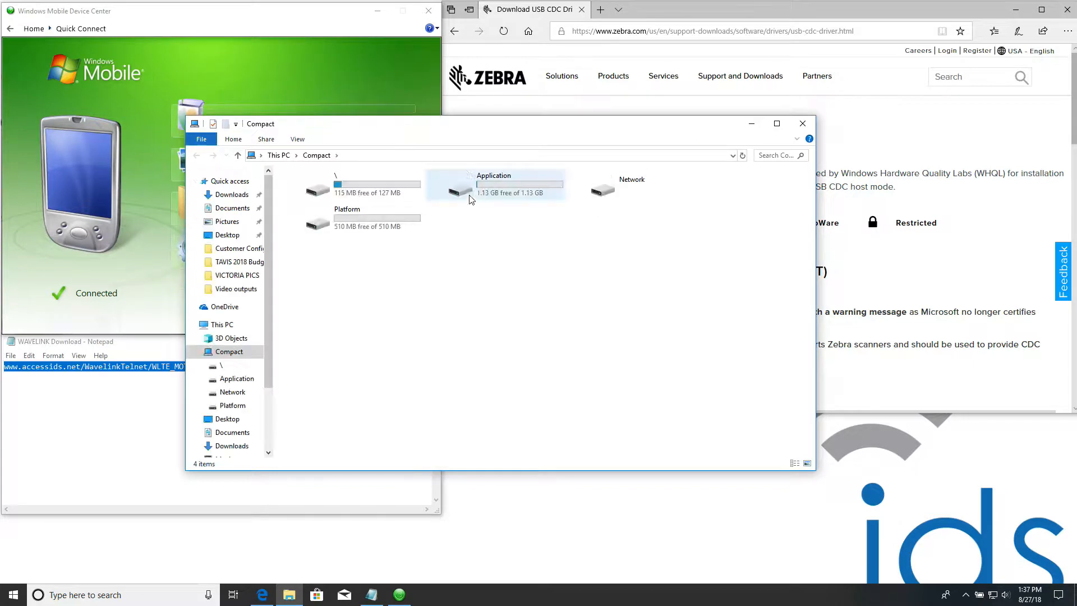
{"action": "double_click", "coordinate": [470, 197]}
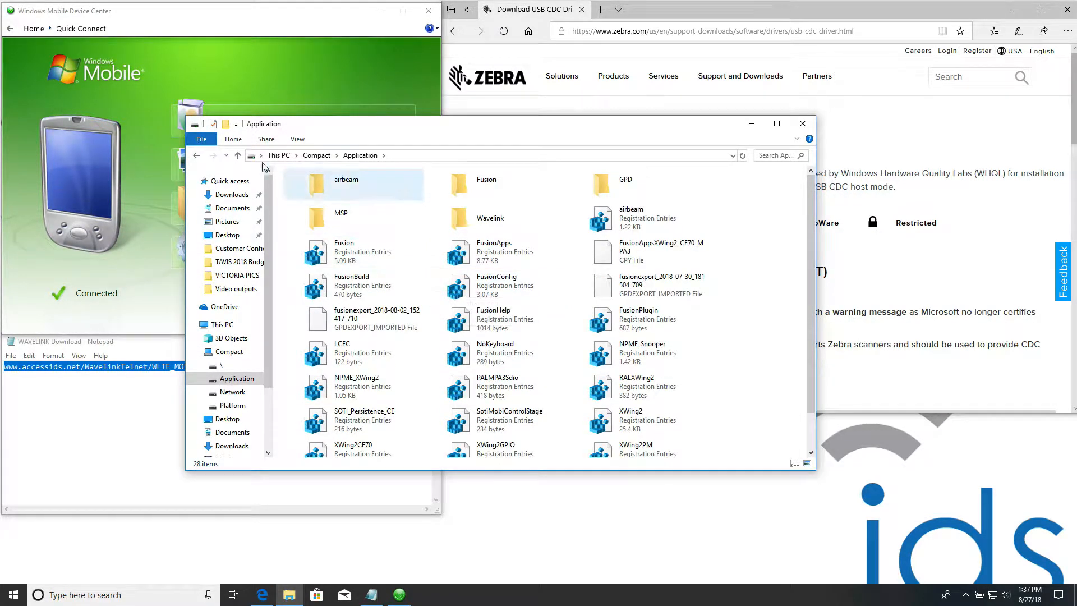
{"action": "left_click", "coordinate": [197, 159]}
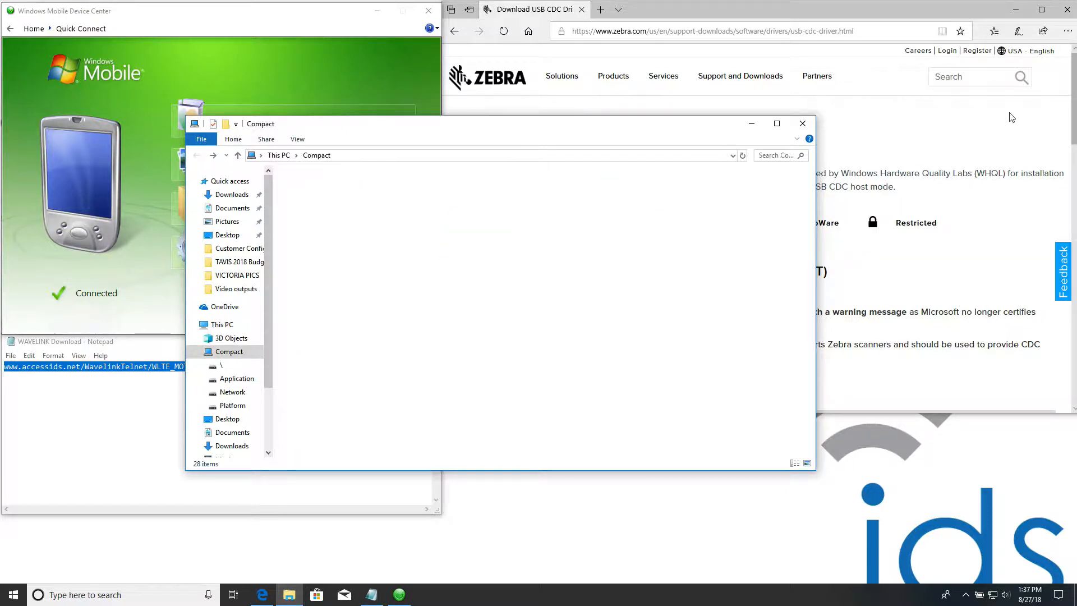
{"action": "left_click", "coordinate": [802, 124]}
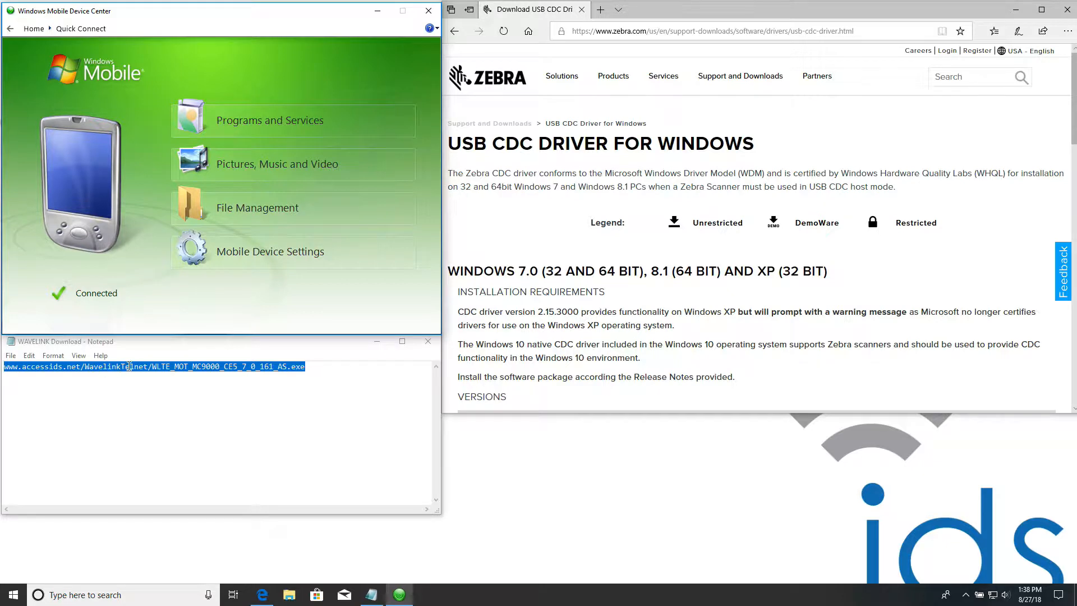
- Copy the Wavelink download address from the WAVELINK Download note
{"action": "right_click", "coordinate": [175, 370]}
{"action": "left_click", "coordinate": [84, 403]}
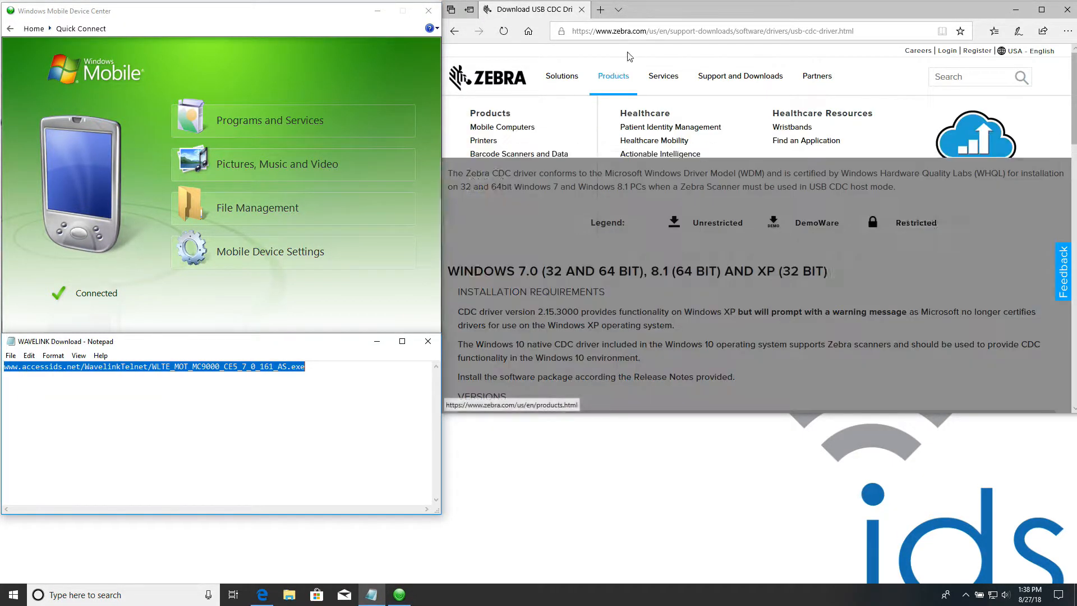
{"action": "left_click", "coordinate": [649, 32]}
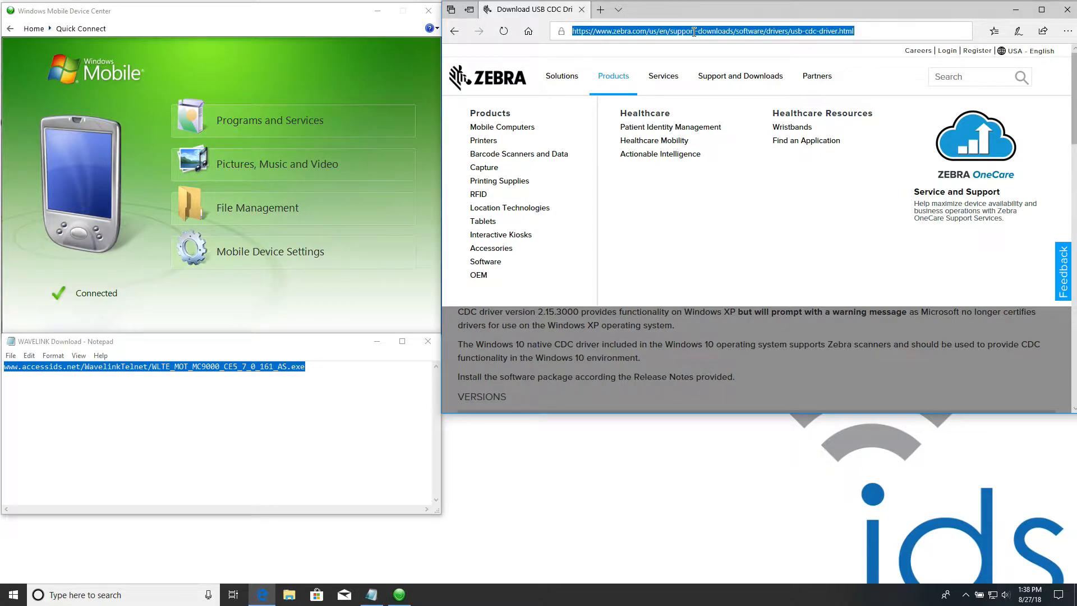
{"action": "type", "text": "`"}
{"action": "key", "text": "ctrl+v"}
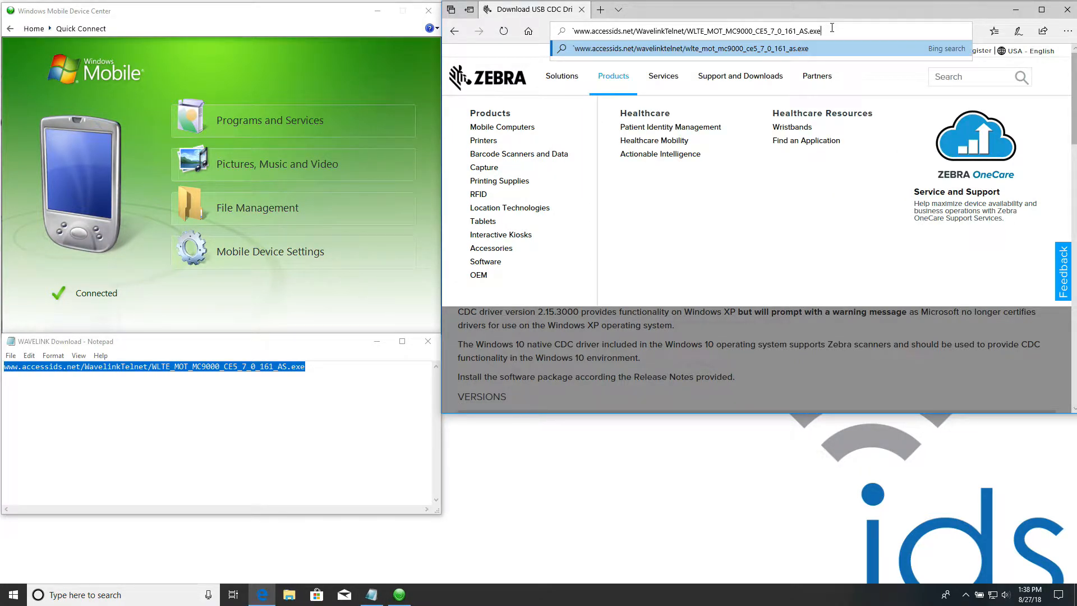
{"action": "key", "text": "Return"}
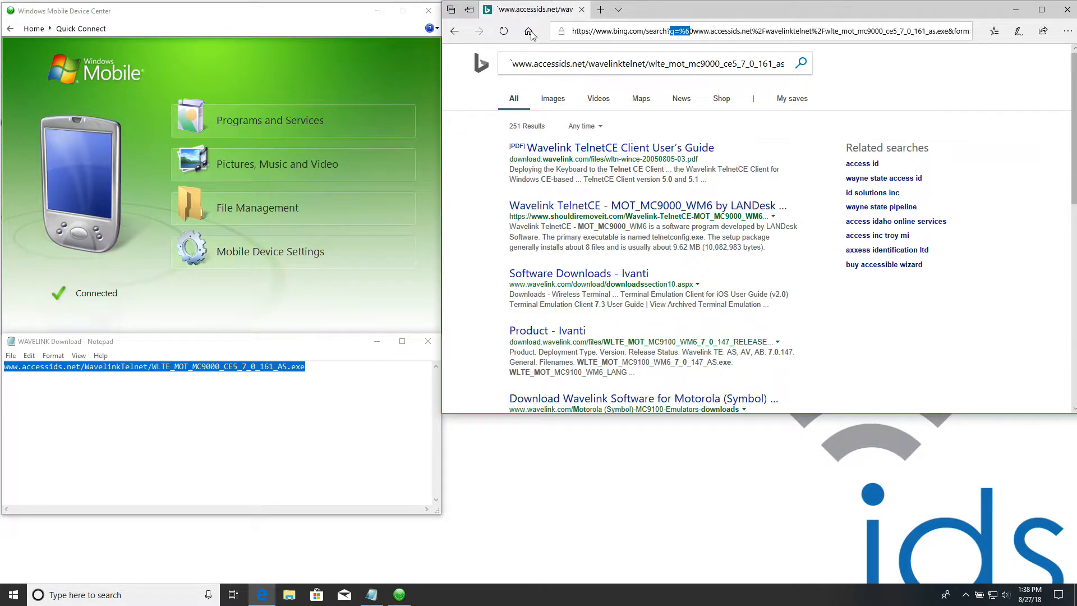
{"action": "left_click", "coordinate": [673, 31]}
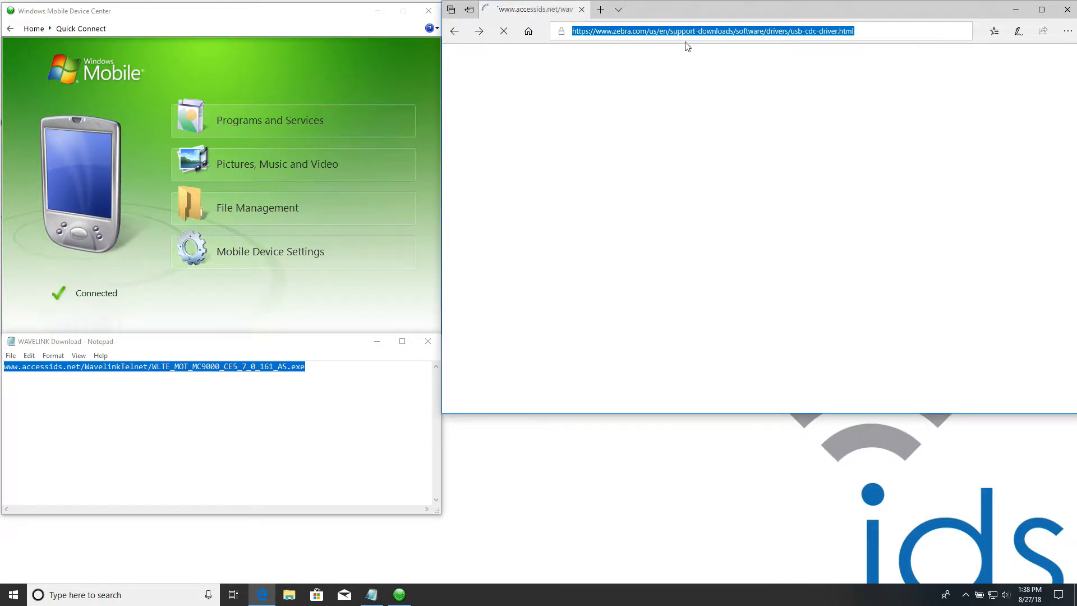
{"action": "right_click", "coordinate": [670, 31]}
{"action": "left_click", "coordinate": [655, 80]}
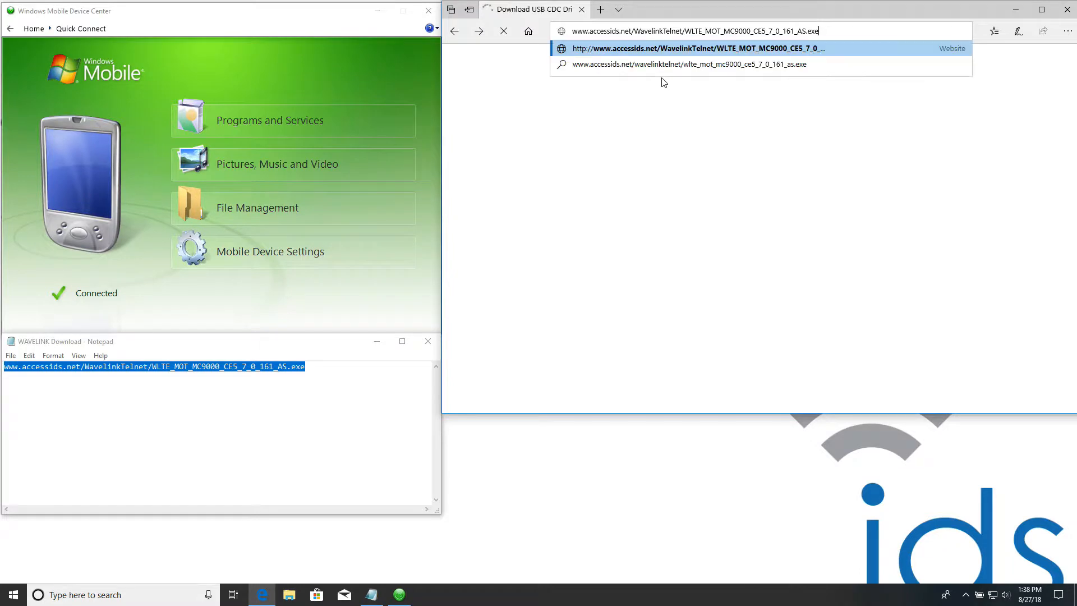
{"action": "key", "text": "Return"}
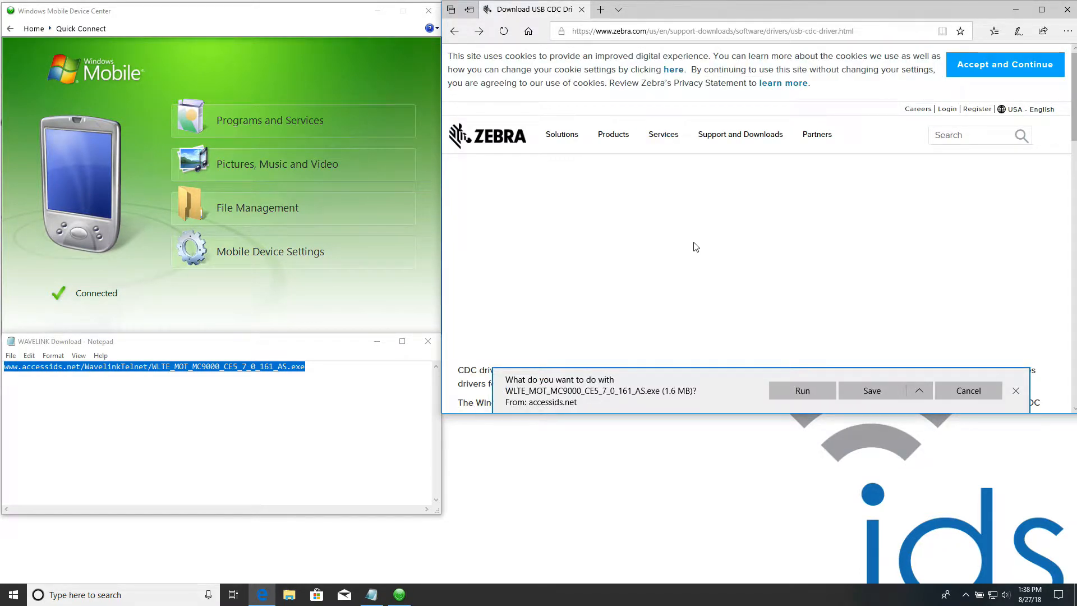
- Save the WLTE_MOT_MC9000_CE5_7_0_161_AS installer to the Desktop, replacing the existing file
{"action": "left_click", "coordinate": [924, 391]}
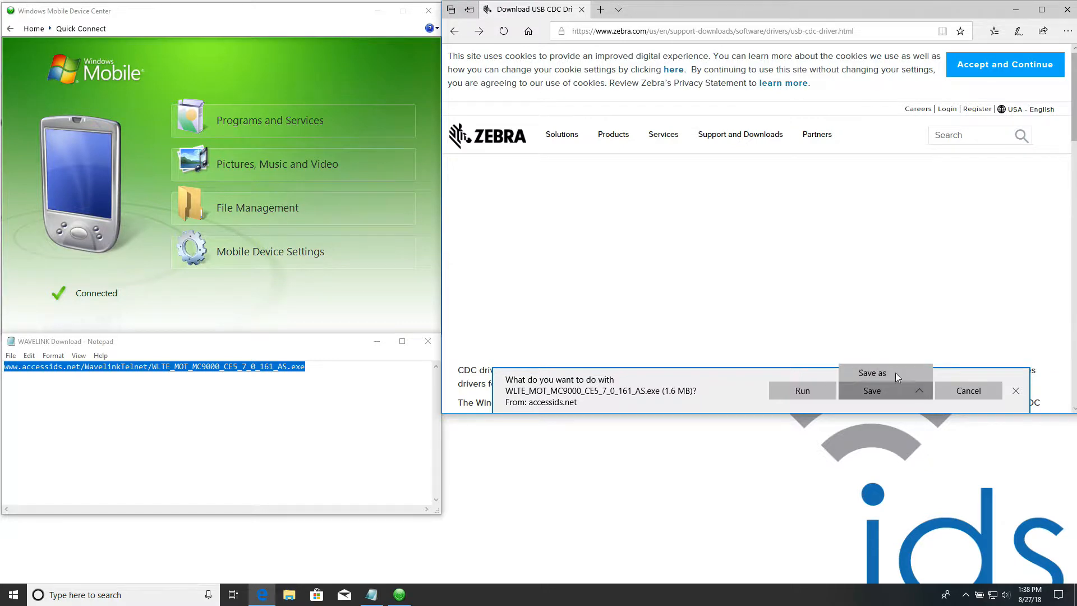
{"action": "left_click", "coordinate": [883, 366]}
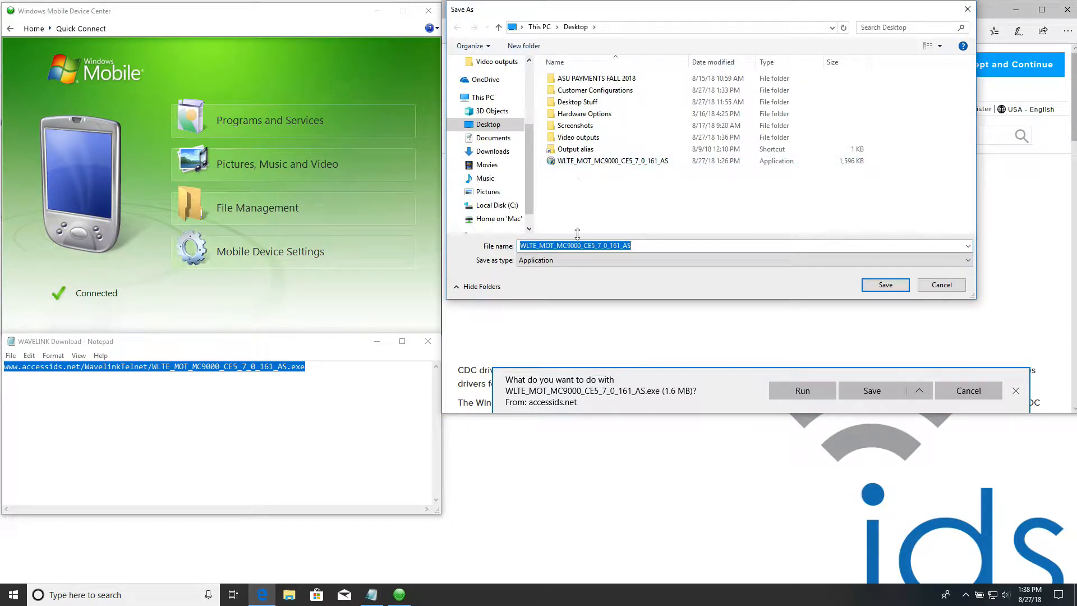
{"action": "left_click", "coordinate": [897, 287]}
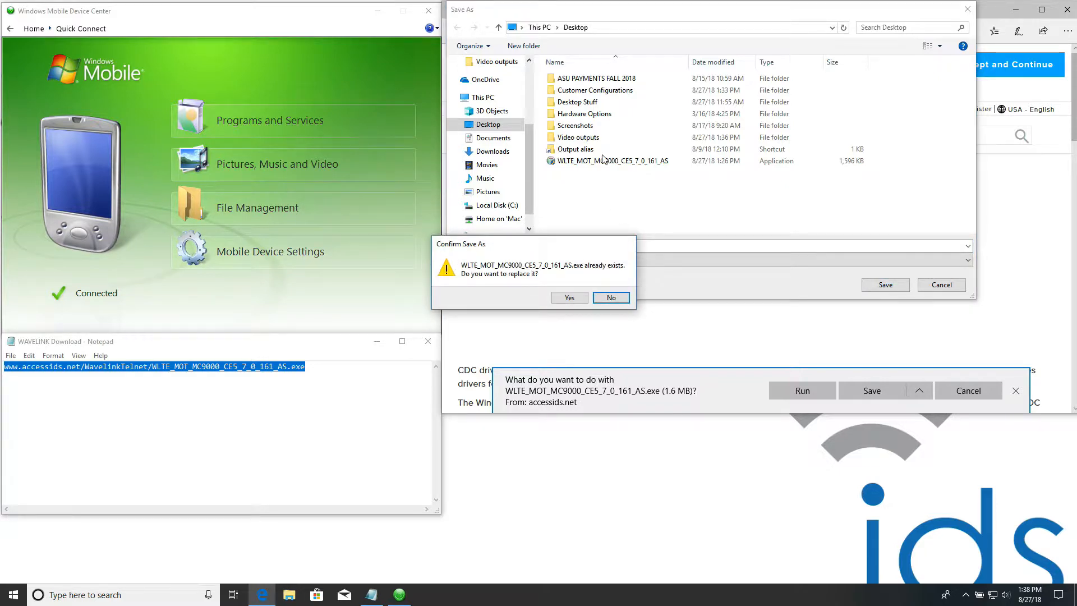
{"action": "left_click", "coordinate": [578, 297]}
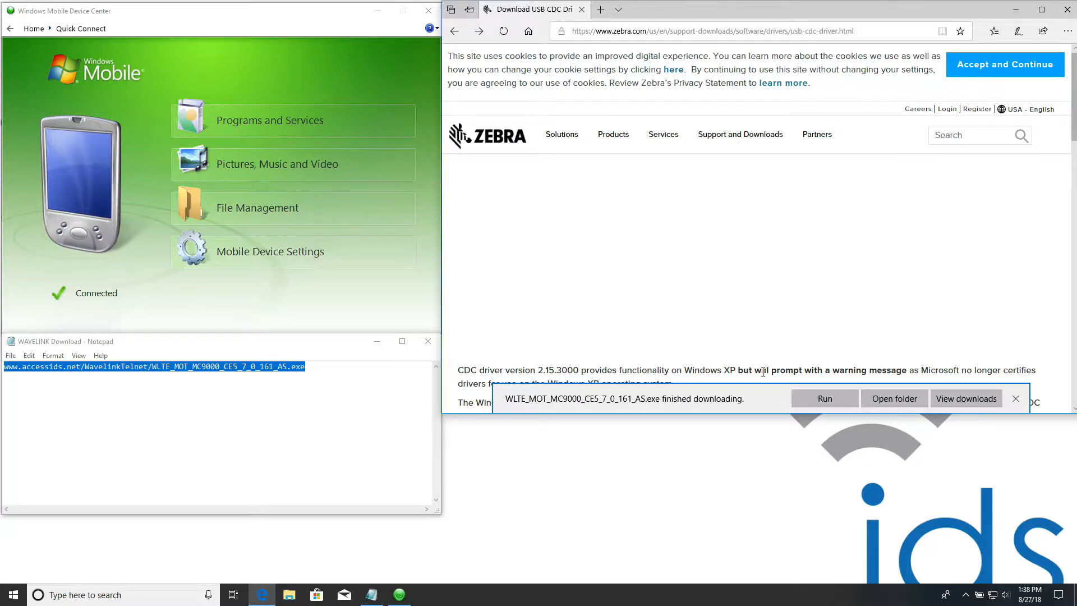
- Launch the WLTE_MOT_MC9000_CE5_7_0_161_AS installer from the desktop, allow it to make changes, and restore the Notepad window's position
{"action": "left_click", "coordinate": [826, 399]}
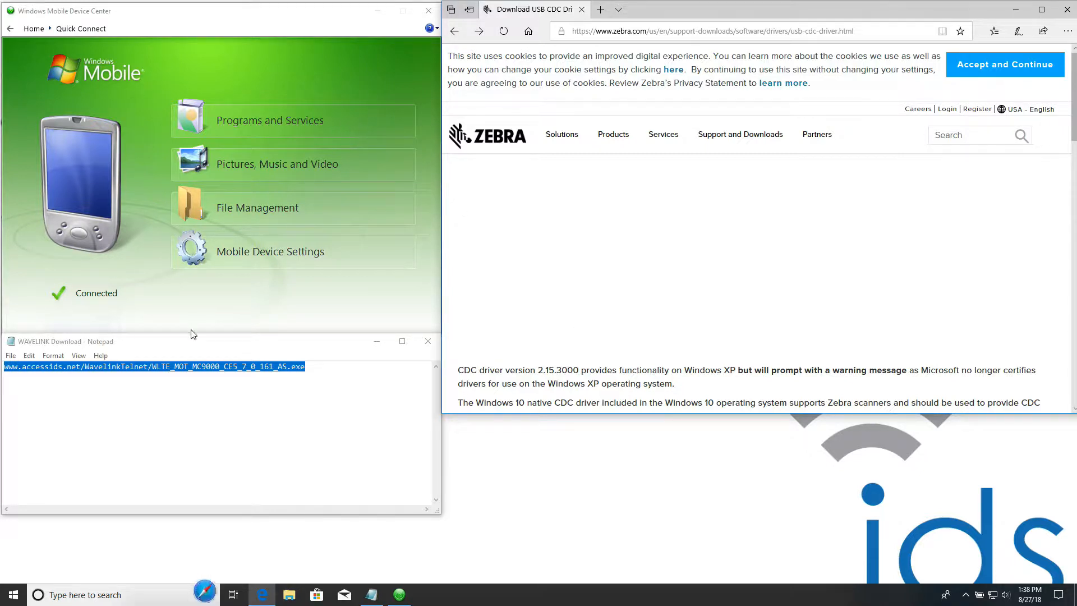
{"action": "left_click_drag", "start_coordinate": [211, 350], "coordinate": [194, 423]}
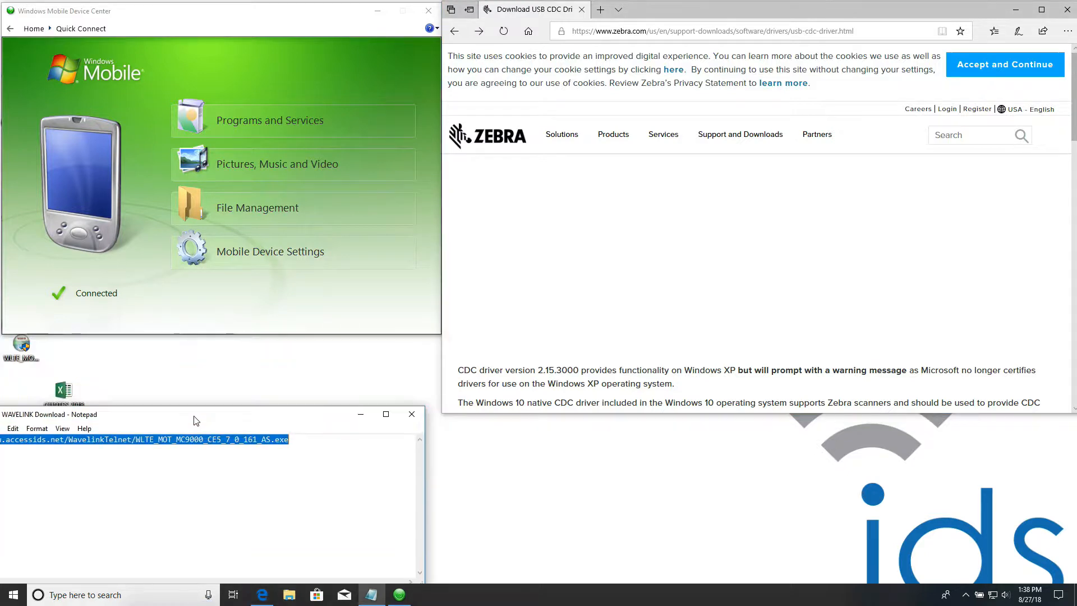
{"action": "double_click", "coordinate": [24, 354]}
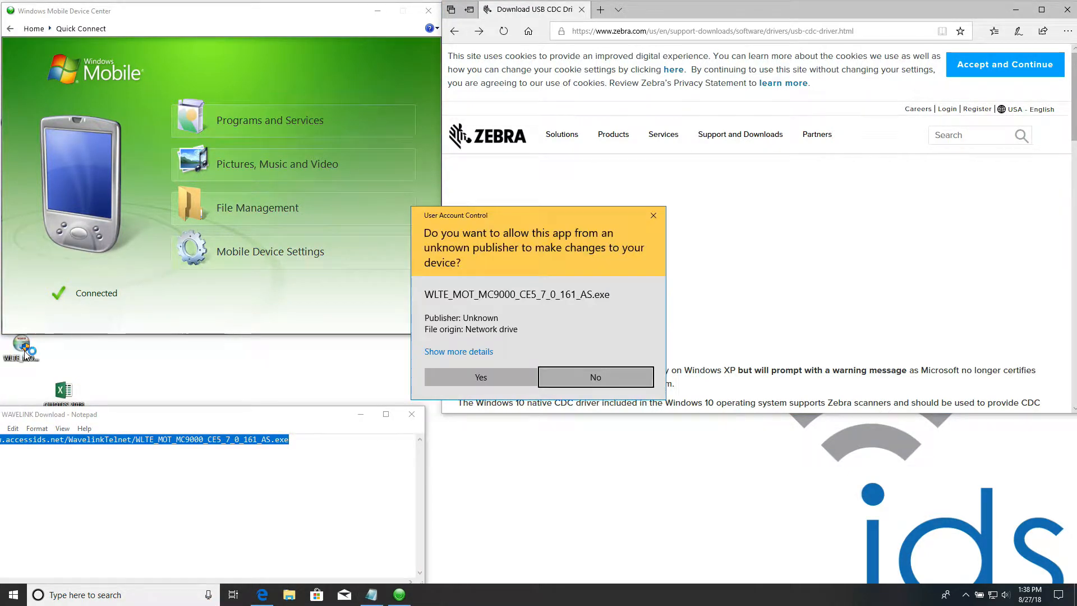
{"action": "left_click", "coordinate": [497, 382]}
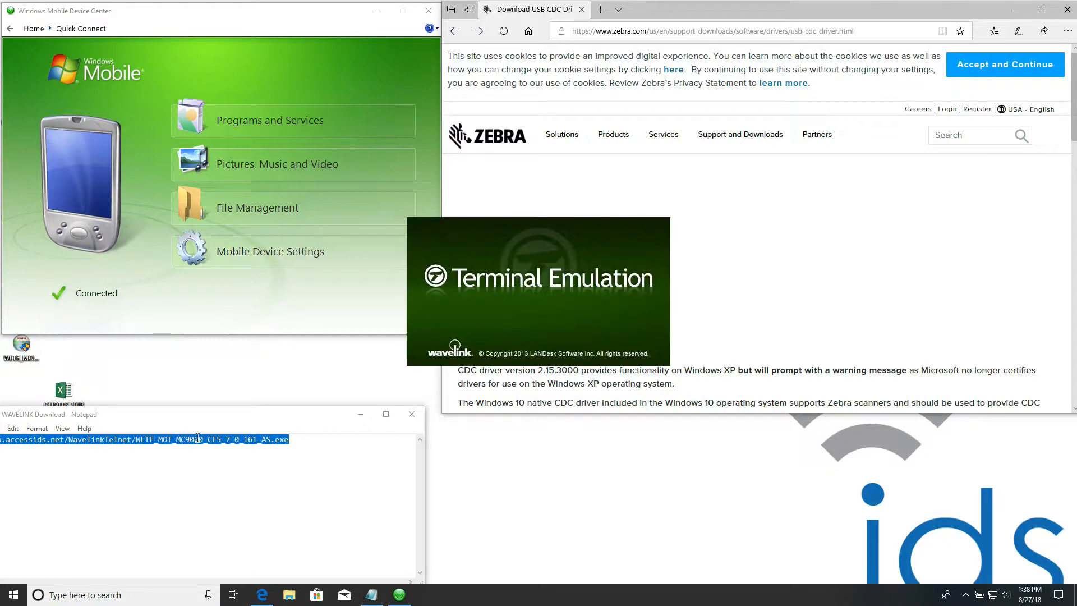
{"action": "left_click_drag", "start_coordinate": [218, 420], "coordinate": [228, 351]}
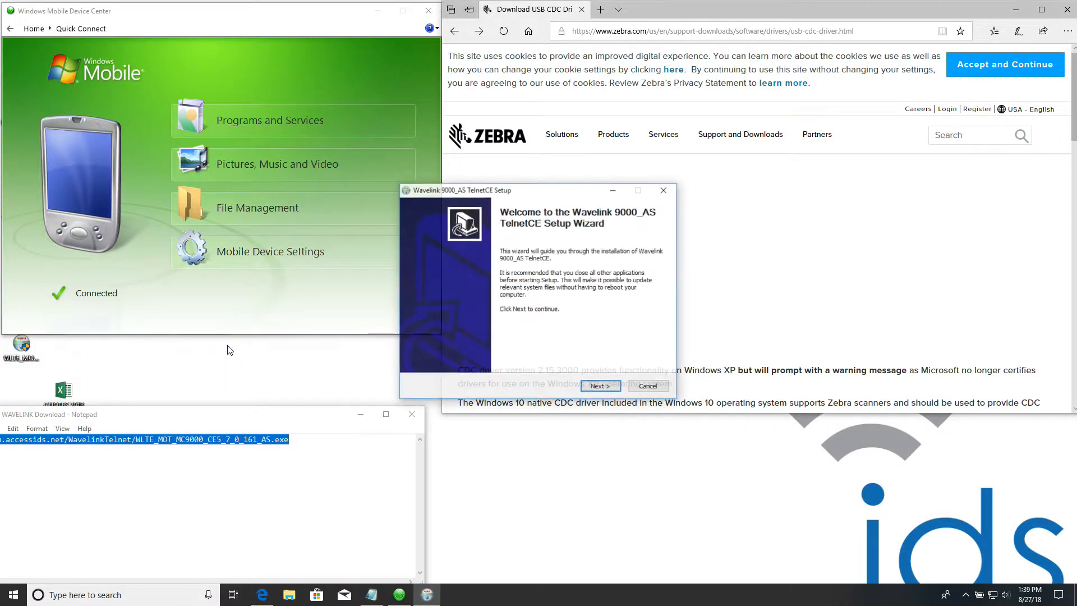
{"action": "left_click_drag", "start_coordinate": [225, 415], "coordinate": [246, 345]}
- Install Wavelink 9000_AS TelnetCE in the default folder with a desktop shortcut, and finish setup with the program set to run
{"action": "left_click", "coordinate": [555, 334]}
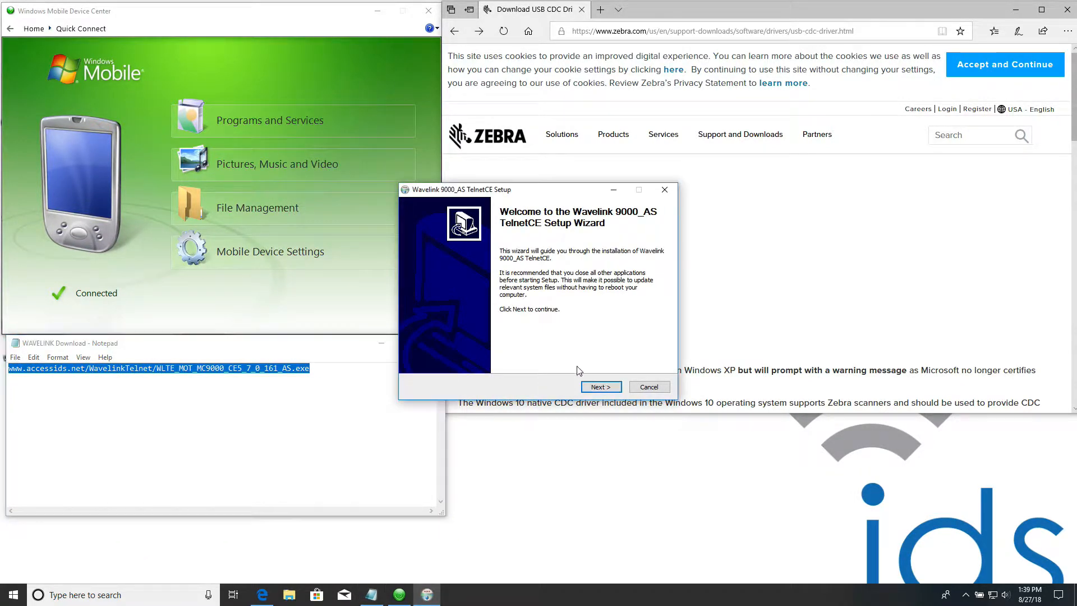
{"action": "left_click", "coordinate": [601, 387]}
{"action": "left_click", "coordinate": [601, 387]}
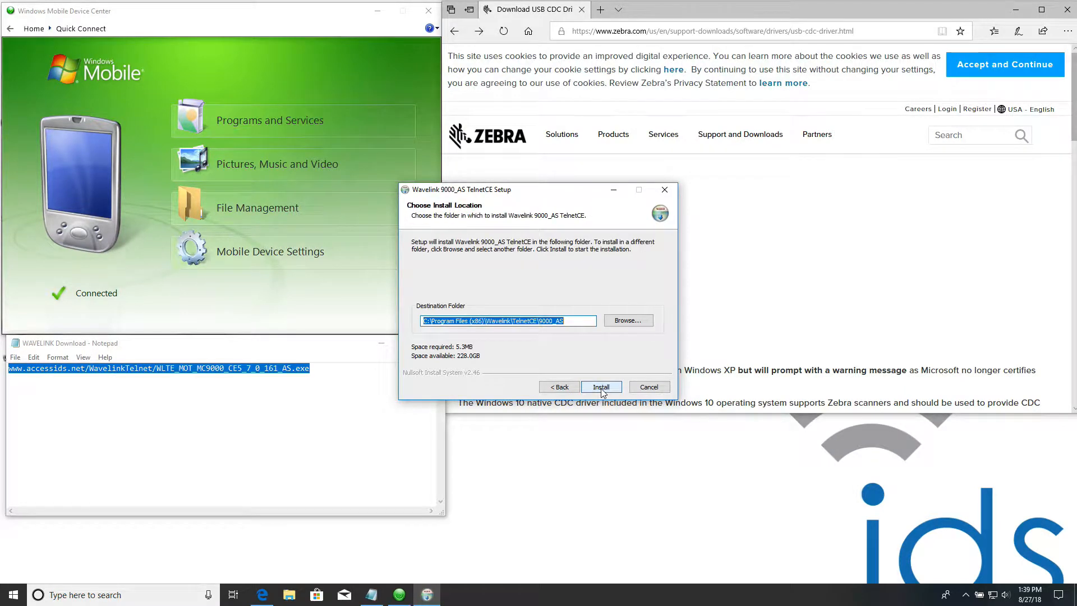
{"action": "left_click", "coordinate": [601, 387]}
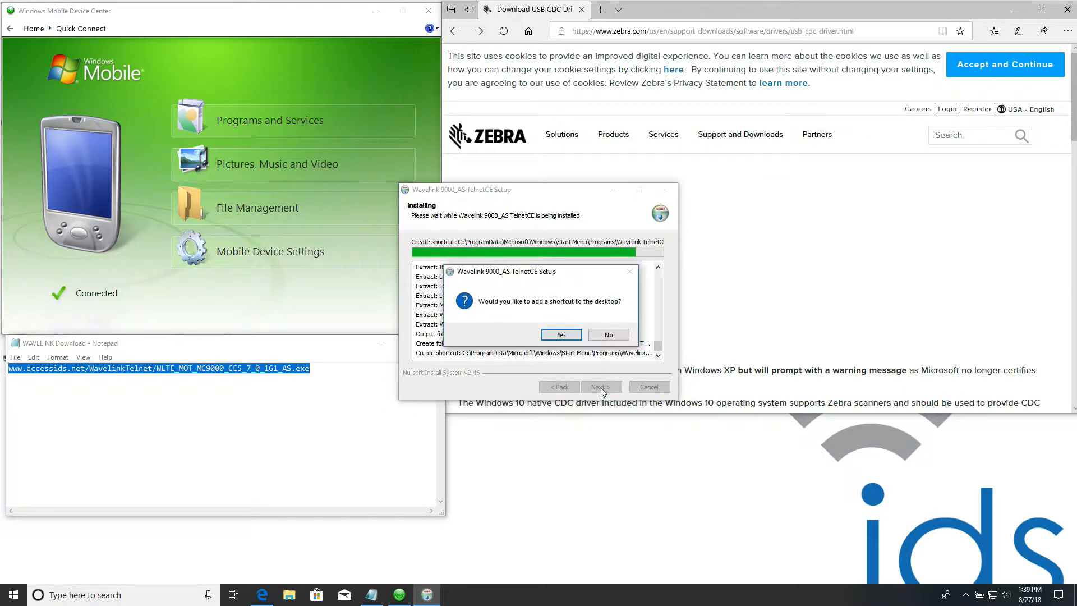
{"action": "left_click", "coordinate": [562, 335]}
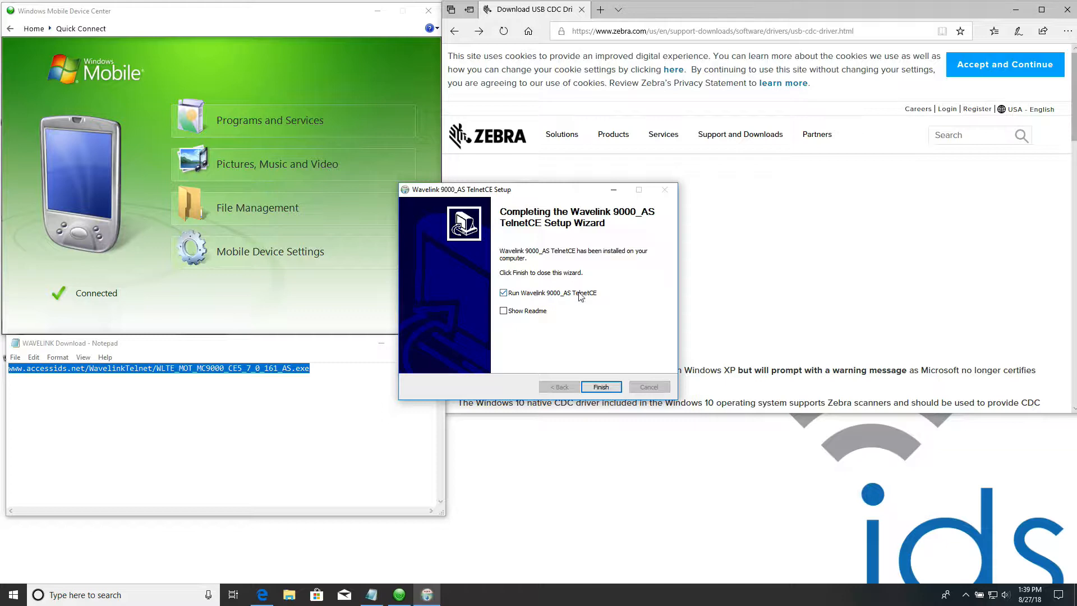
{"action": "left_click", "coordinate": [615, 389]}
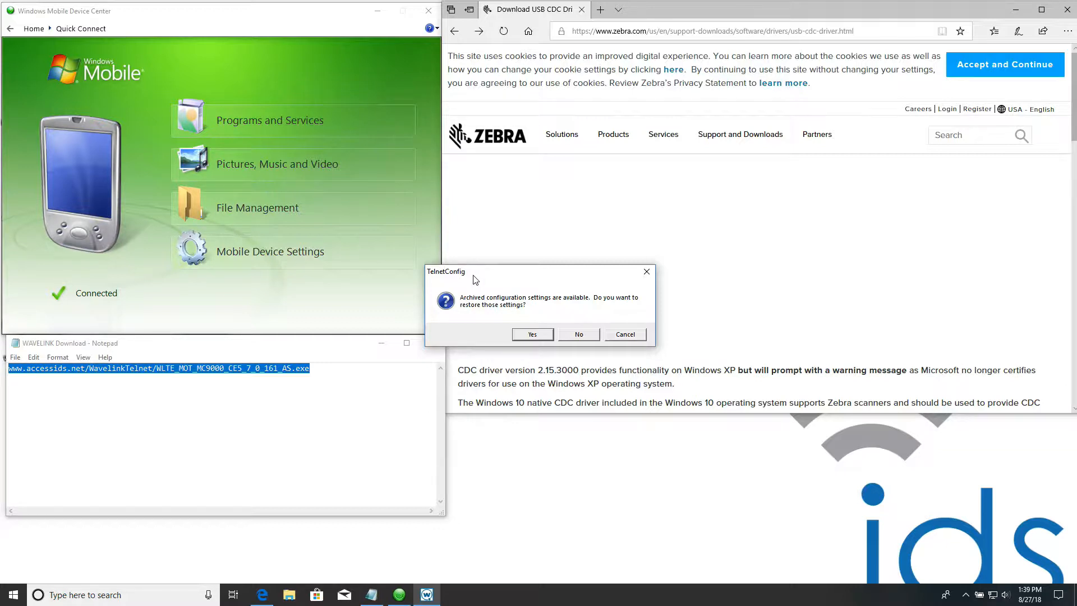
- Decline restoring the archived configuration settings and arrange the desktop with the browser minimized and the Wavelink window in clear space
{"action": "left_click", "coordinate": [580, 333]}
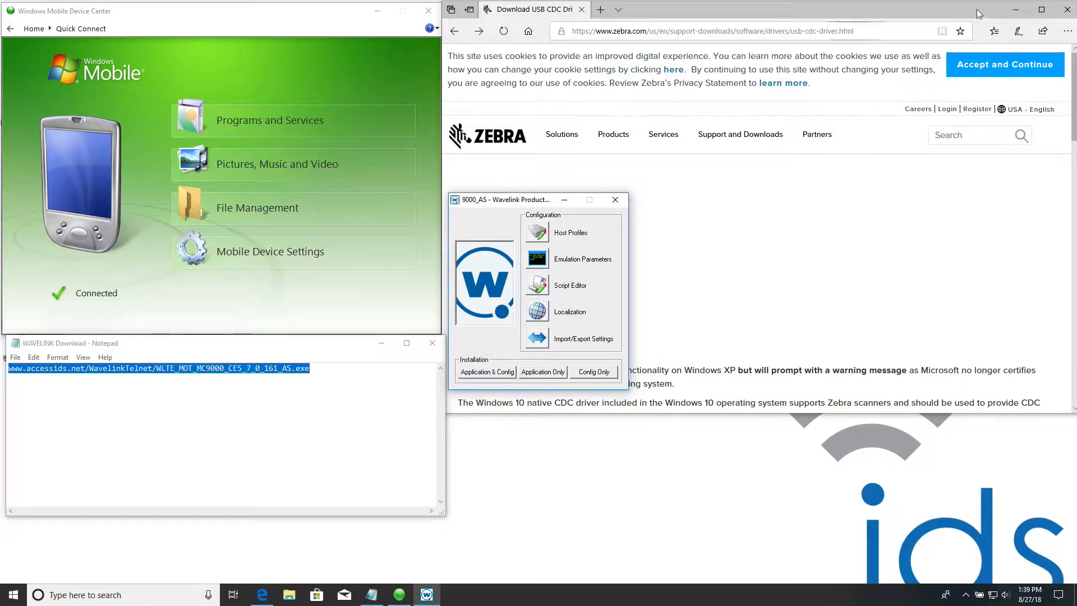
{"action": "left_click", "coordinate": [1016, 10]}
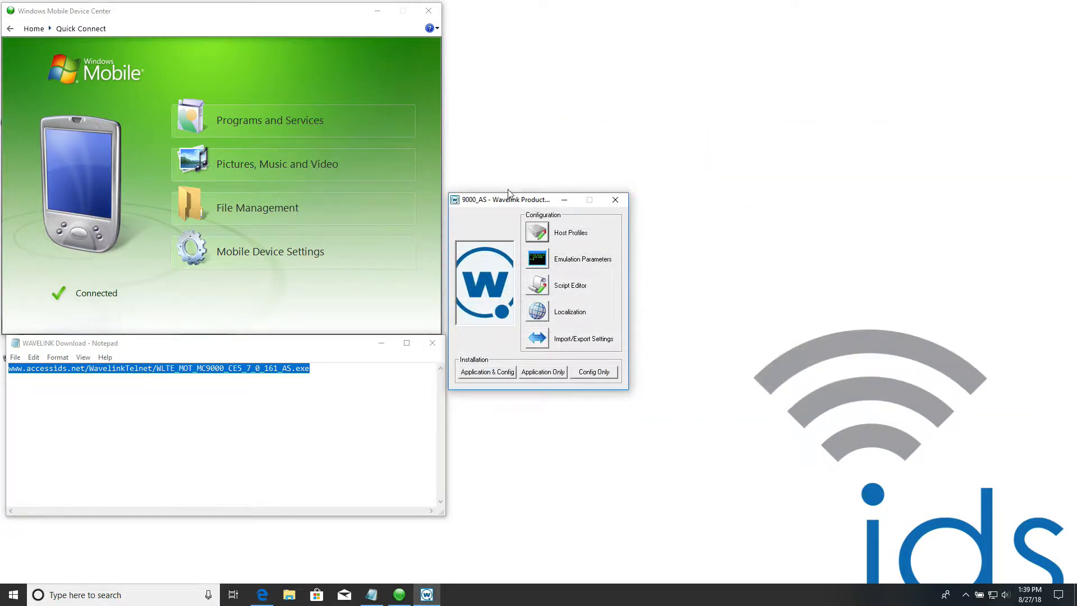
{"action": "left_click_drag", "start_coordinate": [507, 197], "coordinate": [602, 181]}
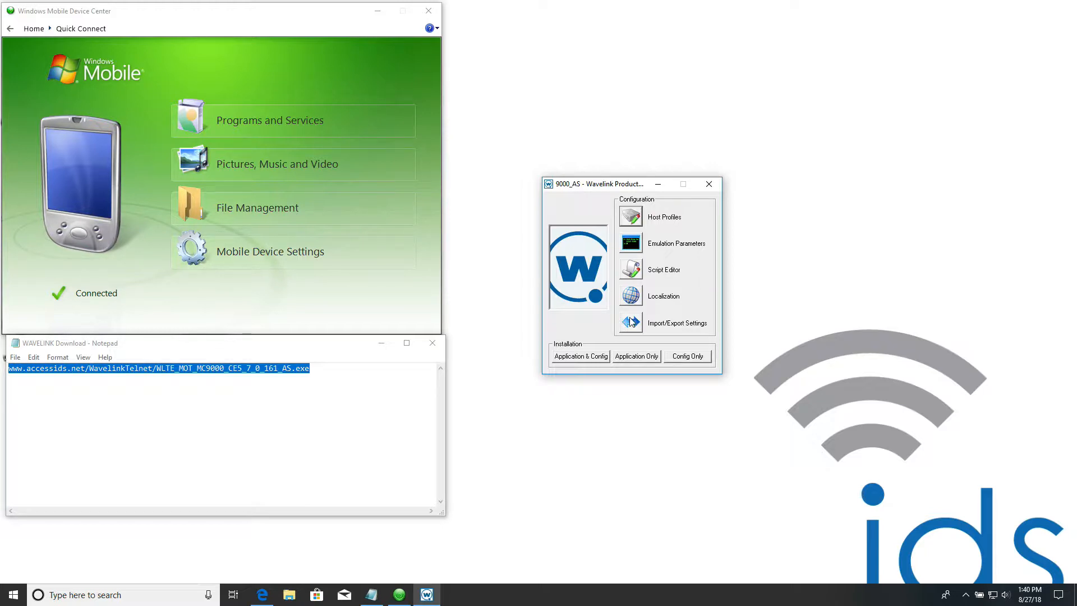
- Create a new host profile named AS400_Dancik in the Wavelink configuration
{"action": "left_click", "coordinate": [633, 219]}
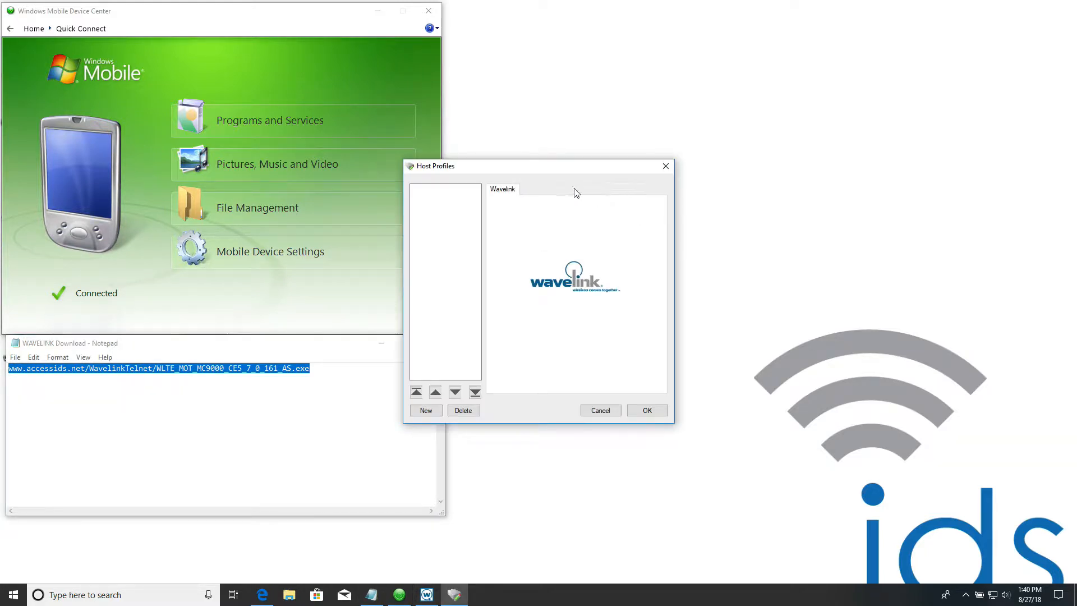
{"action": "left_click_drag", "start_coordinate": [525, 172], "coordinate": [643, 167]}
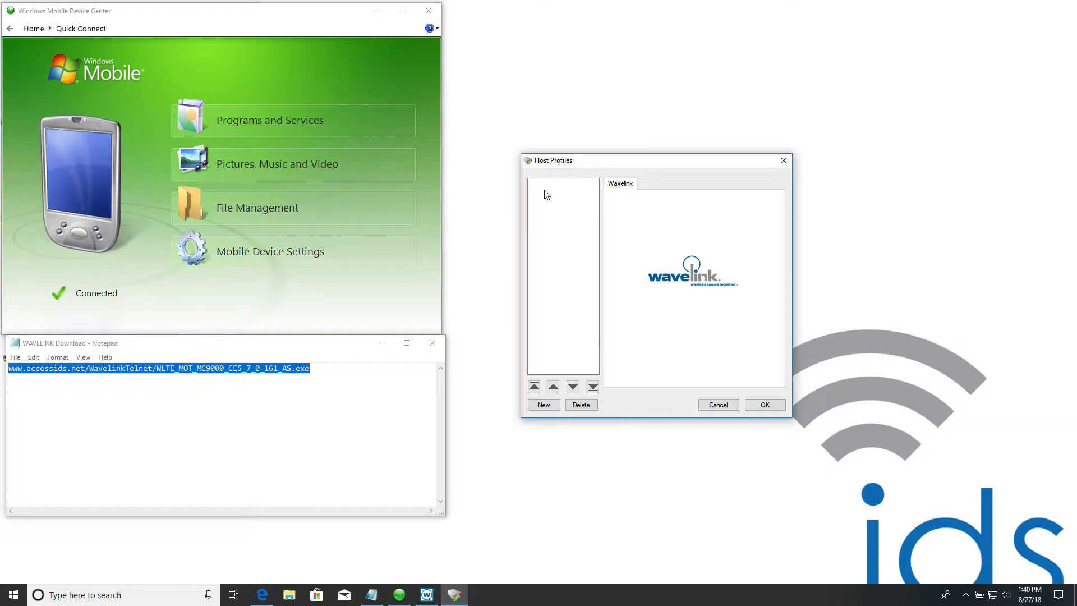
{"action": "left_click", "coordinate": [551, 406]}
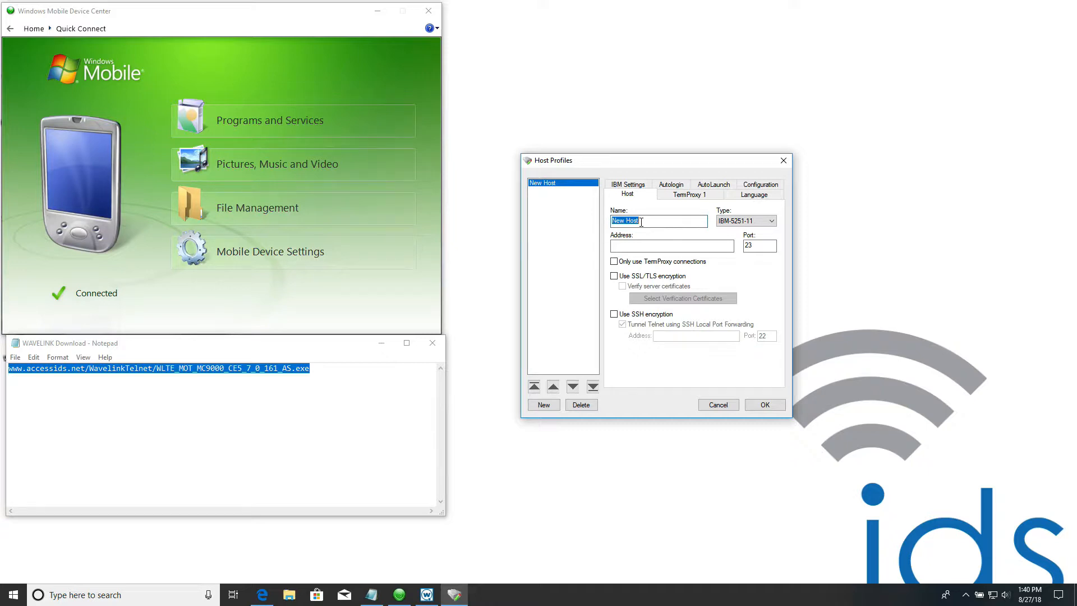
{"action": "type", "text": "AS400_Dancik"}
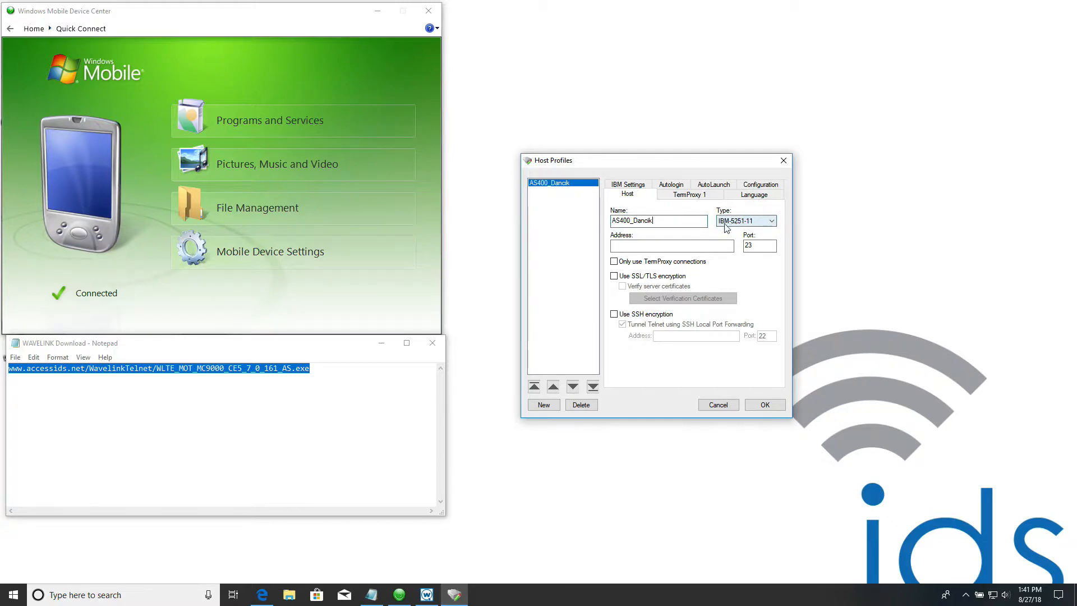
- Set the AS400_Dancik host type to IBM-5251-11, its address to 192.168.1.1 and its port to 29
{"action": "left_click", "coordinate": [773, 222]}
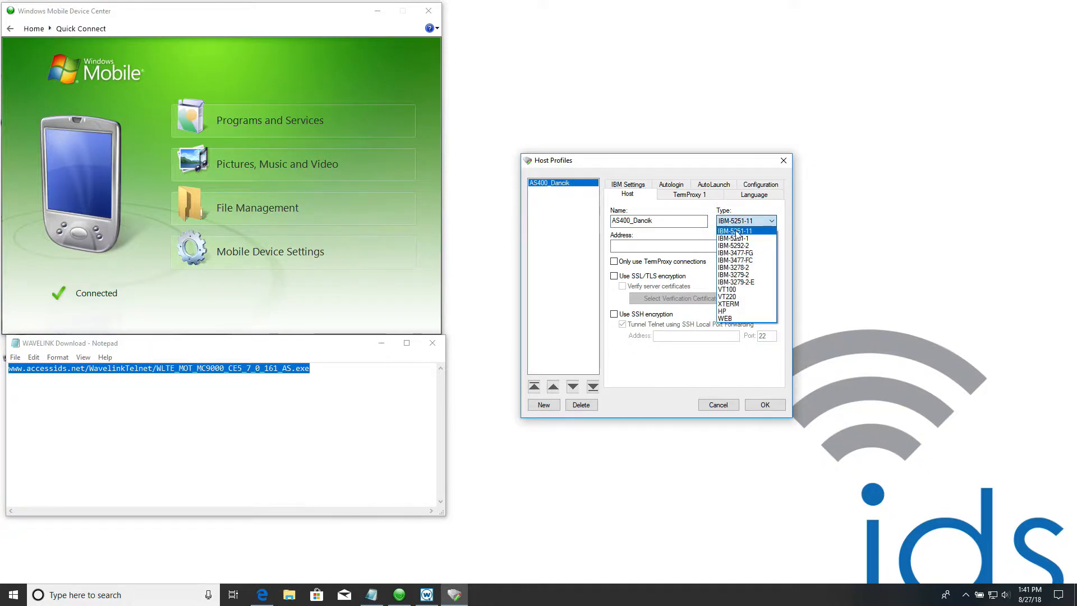
{"action": "left_click", "coordinate": [737, 232]}
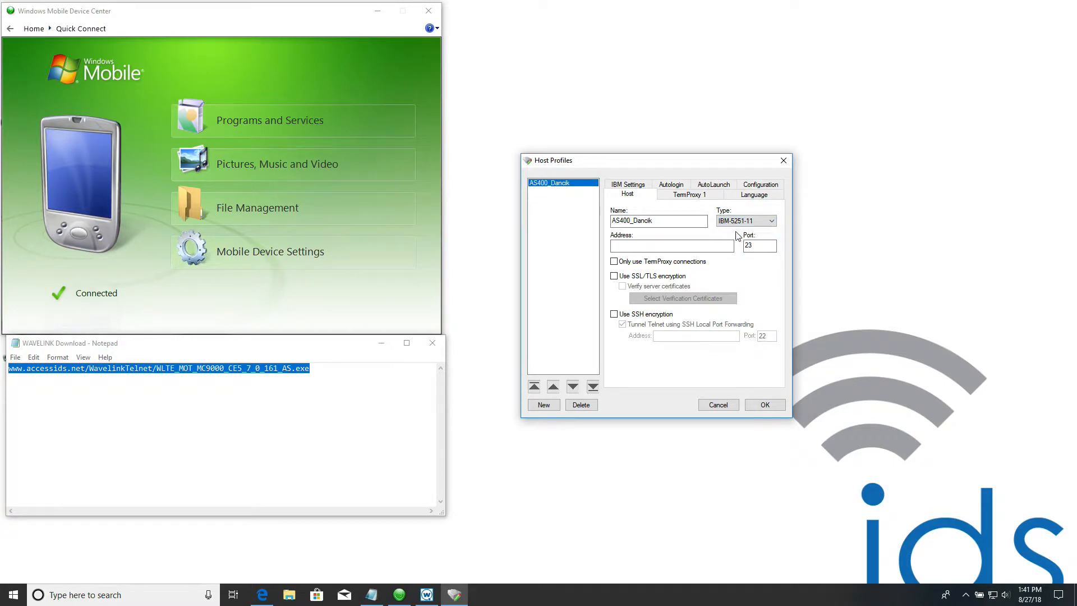
{"action": "left_click", "coordinate": [677, 246]}
{"action": "type", "text": "192.168.1.1"}
{"action": "double_click", "coordinate": [754, 247]}
{"action": "type", "text": "29"}
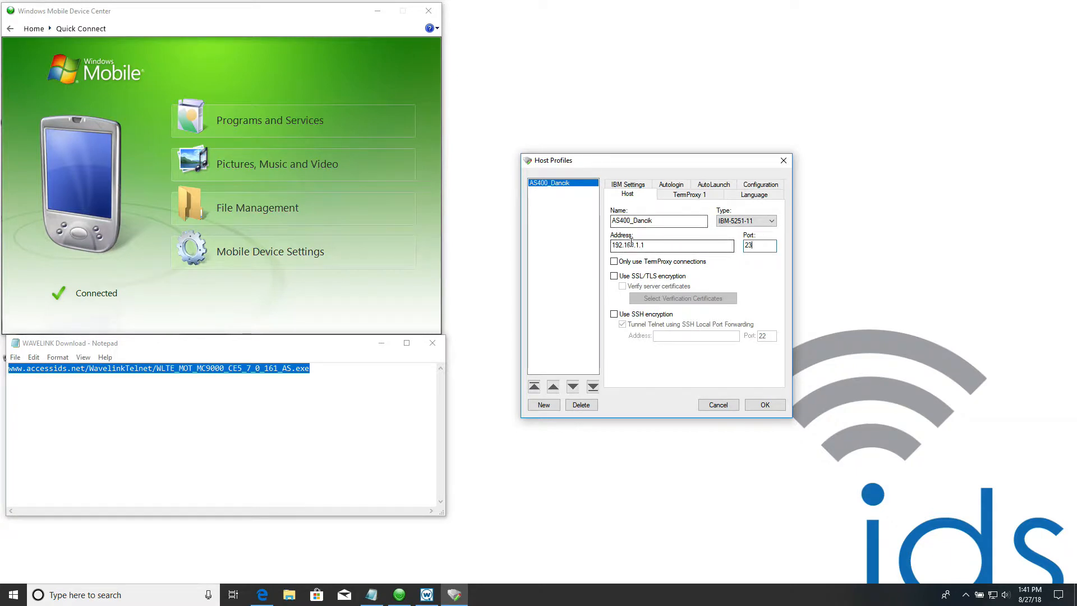
- Open the host profile's emulation parameters for modification and expand the 5250 folder and both Common folders under Emulation
{"action": "left_click", "coordinate": [774, 188]}
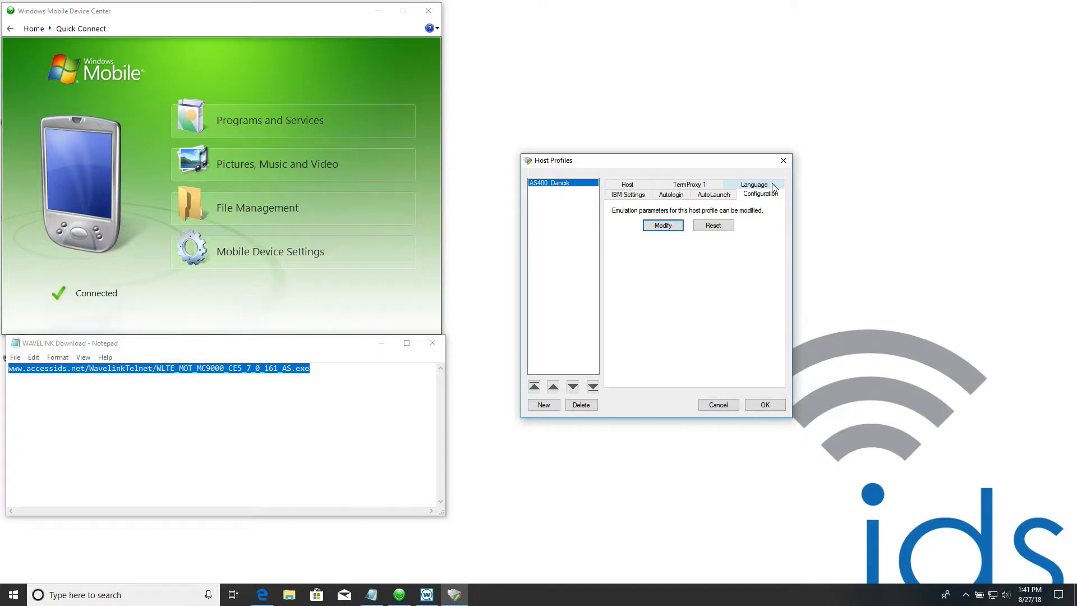
{"action": "left_click", "coordinate": [664, 225]}
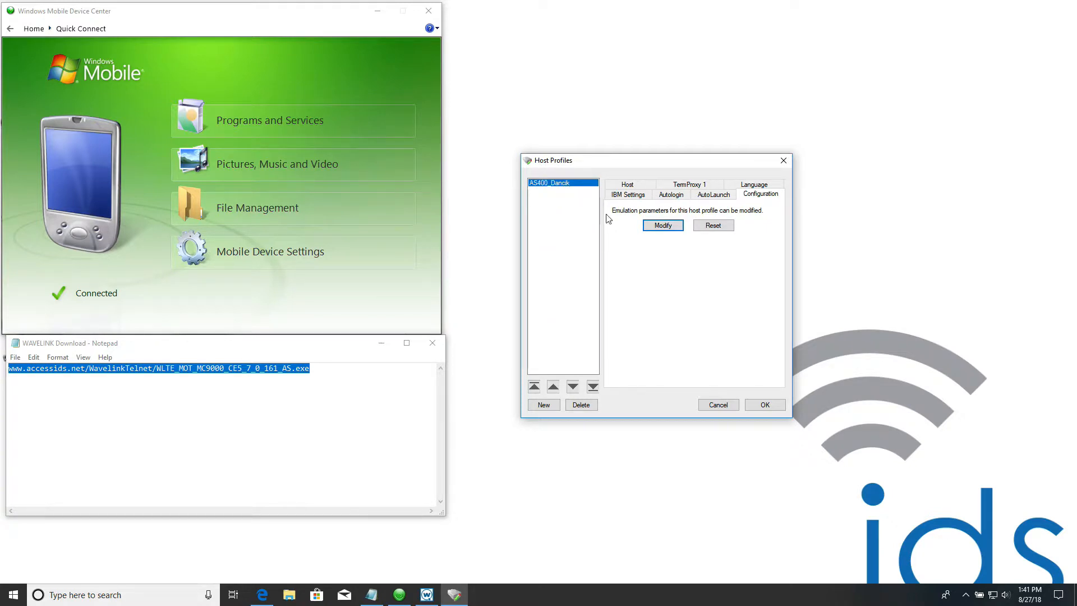
{"action": "left_click", "coordinate": [661, 225]}
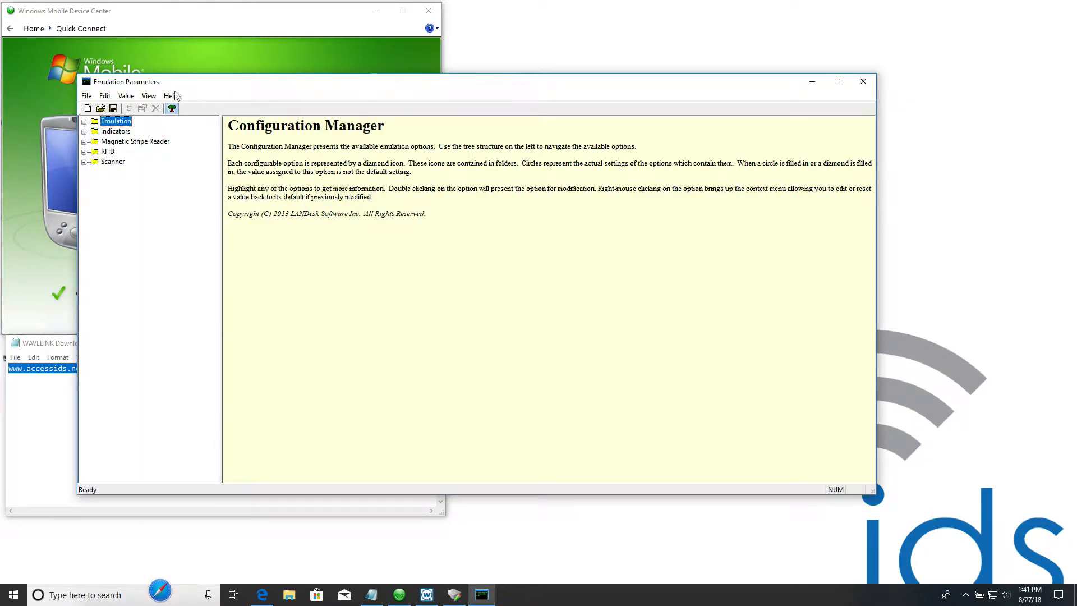
{"action": "left_click", "coordinate": [83, 122]}
{"action": "left_click", "coordinate": [95, 131]}
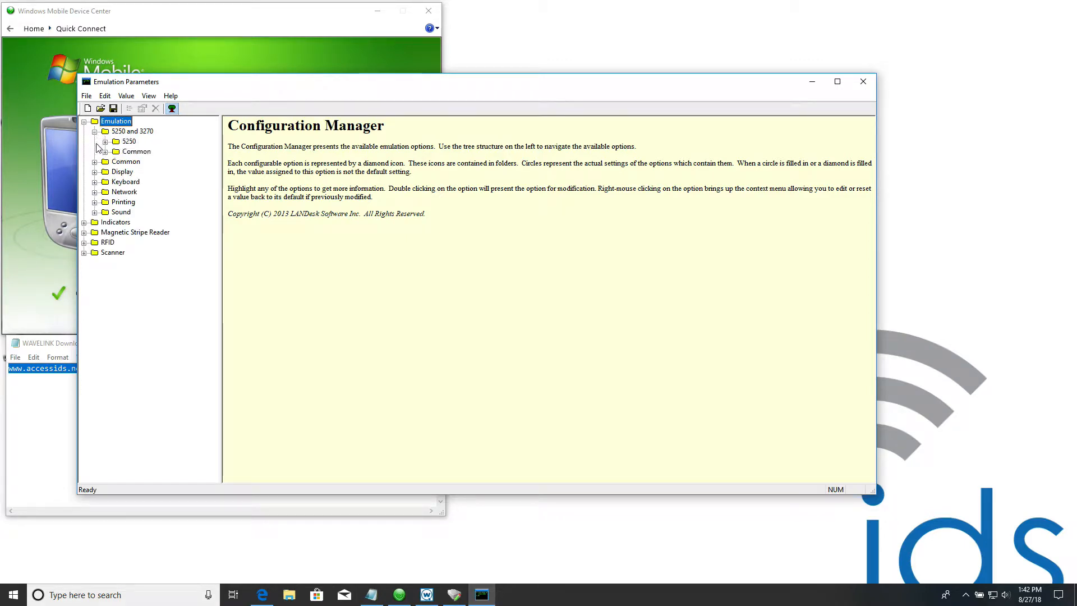
{"action": "left_click", "coordinate": [105, 141]}
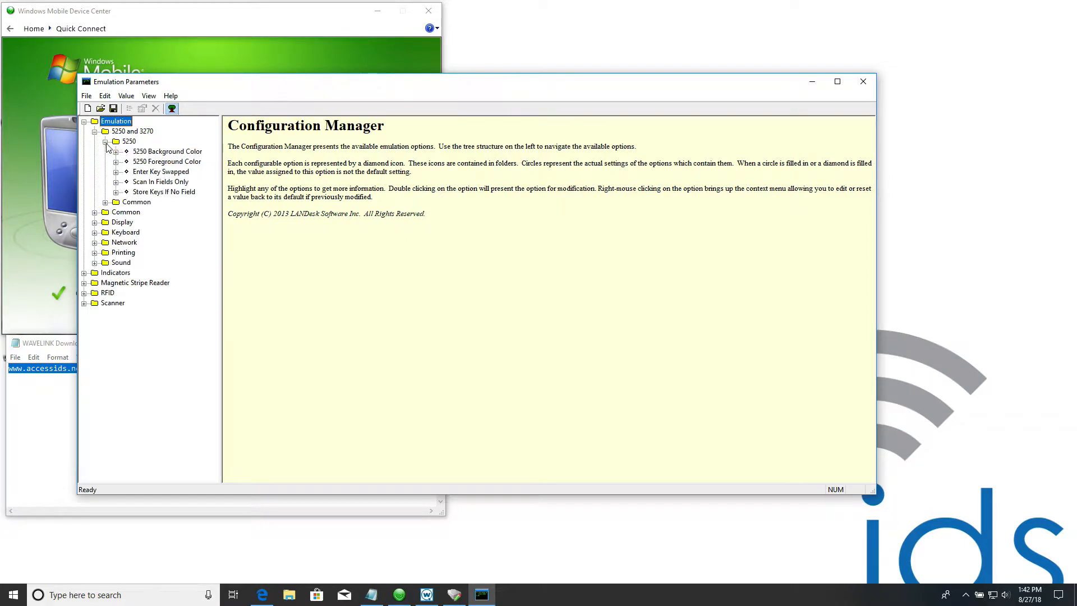
{"action": "left_click", "coordinate": [94, 213]}
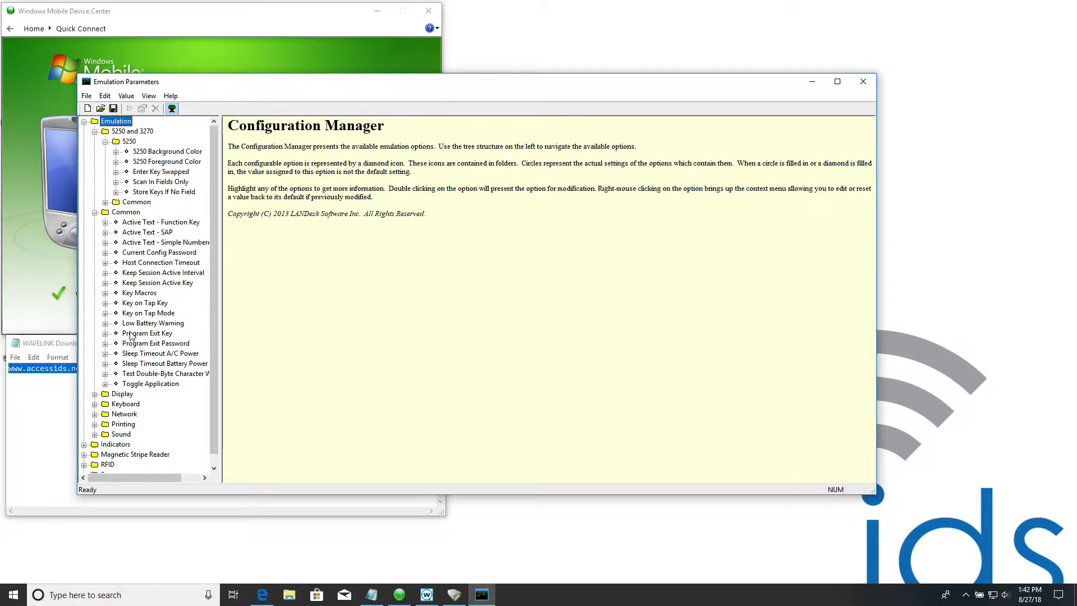
{"action": "left_click", "coordinate": [106, 203]}
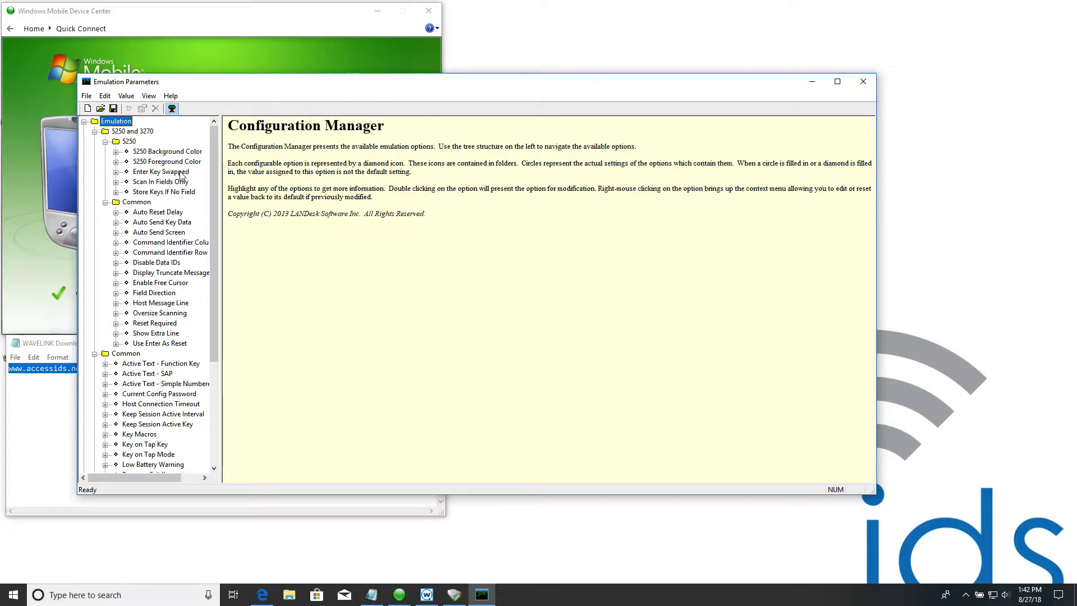
- Set the 5250 option Enter Key Swapped to Yes
{"action": "left_click", "coordinate": [115, 172]}
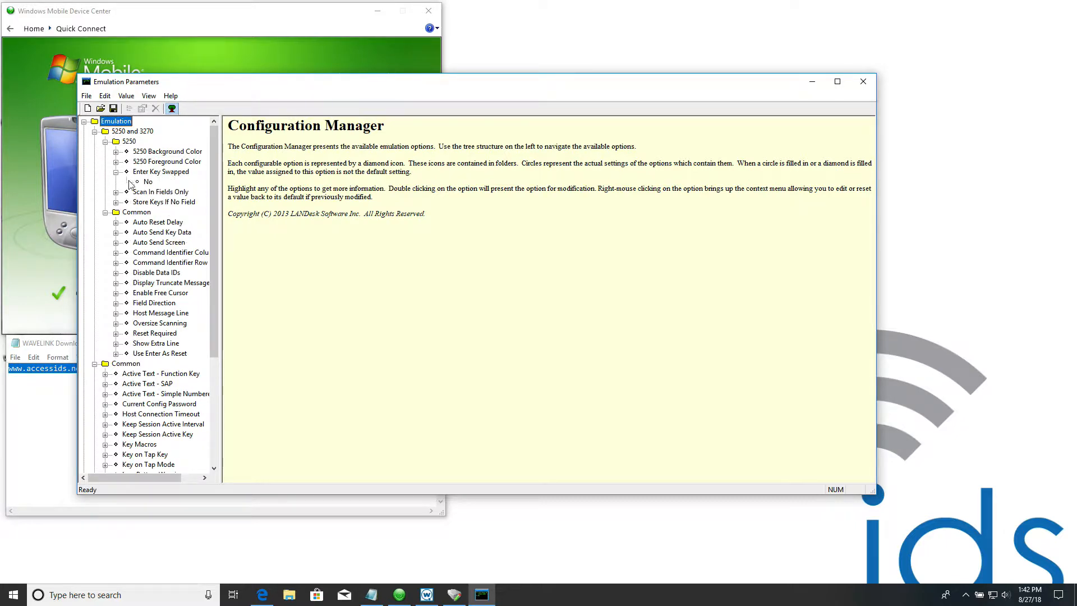
{"action": "left_click", "coordinate": [116, 172]}
{"action": "left_click", "coordinate": [116, 173]}
{"action": "double_click", "coordinate": [148, 182]}
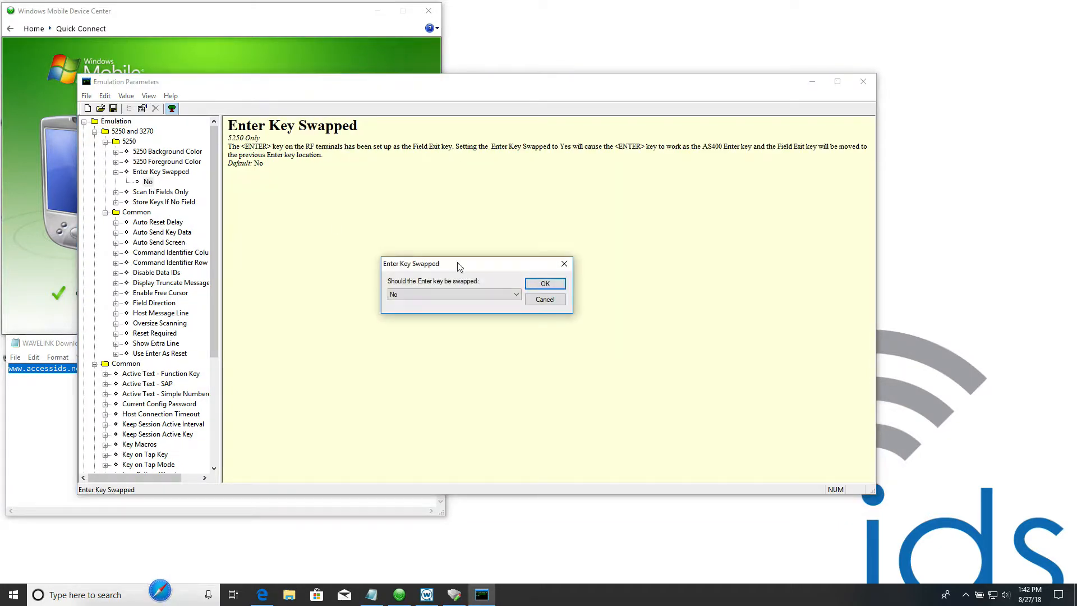
{"action": "left_click", "coordinate": [435, 296]}
{"action": "left_click", "coordinate": [423, 305]}
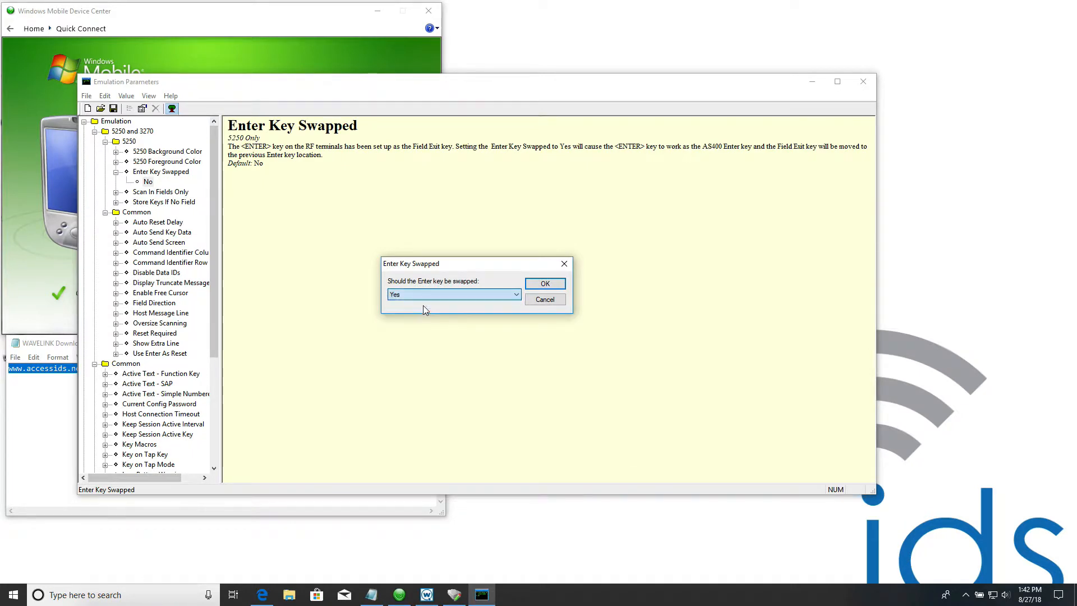
{"action": "left_click", "coordinate": [545, 284]}
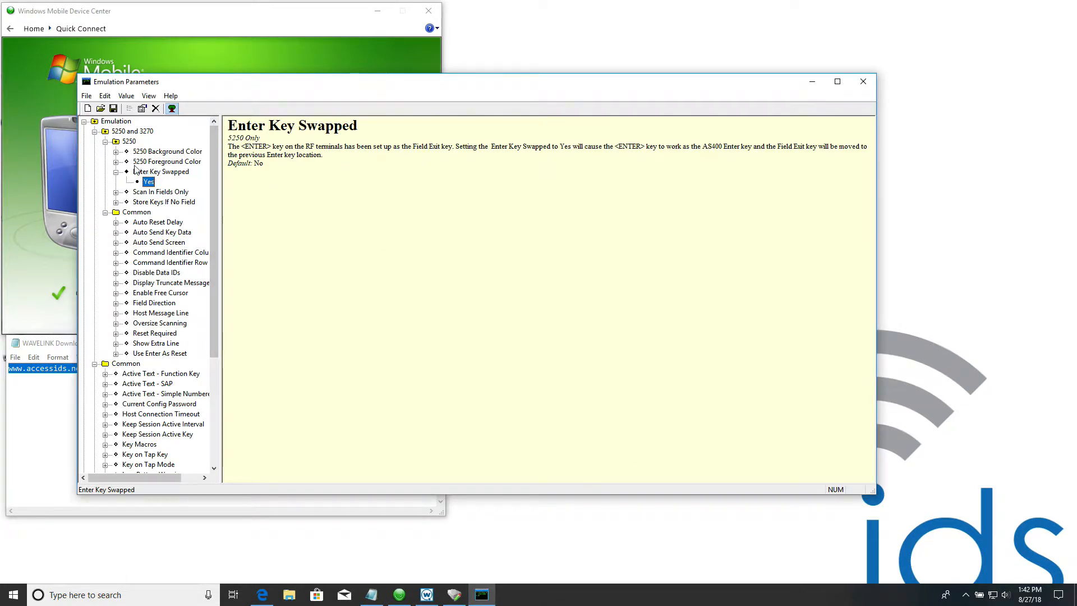
- Set Oversize Scanning to Split in the Common options of 5250 and 3270
{"action": "scroll", "coordinate": [160, 174], "scroll_direction": "right", "scroll_amount": 1}
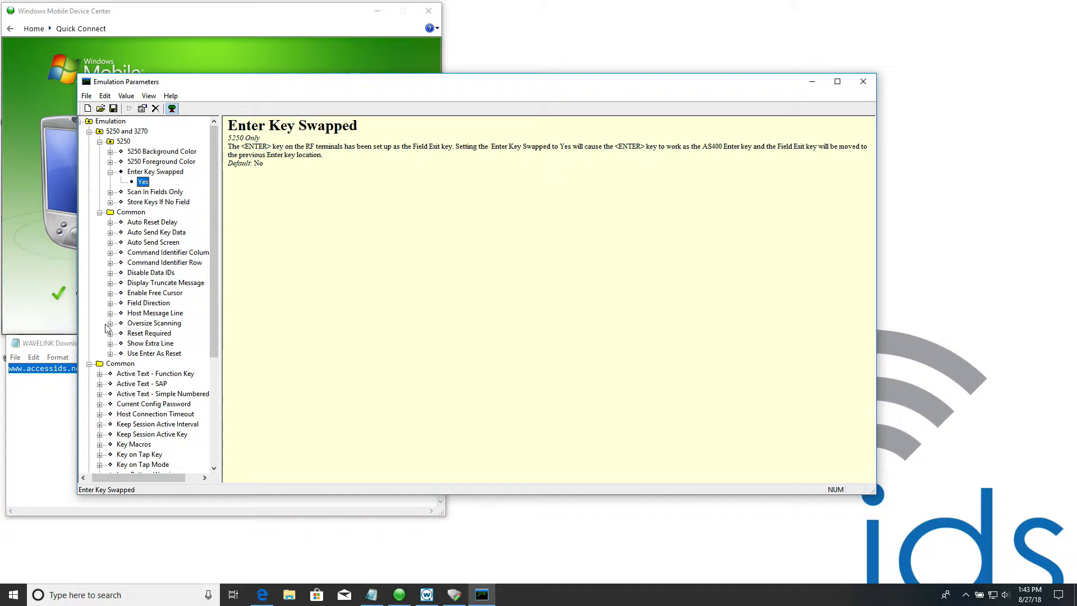
{"action": "left_click", "coordinate": [111, 324]}
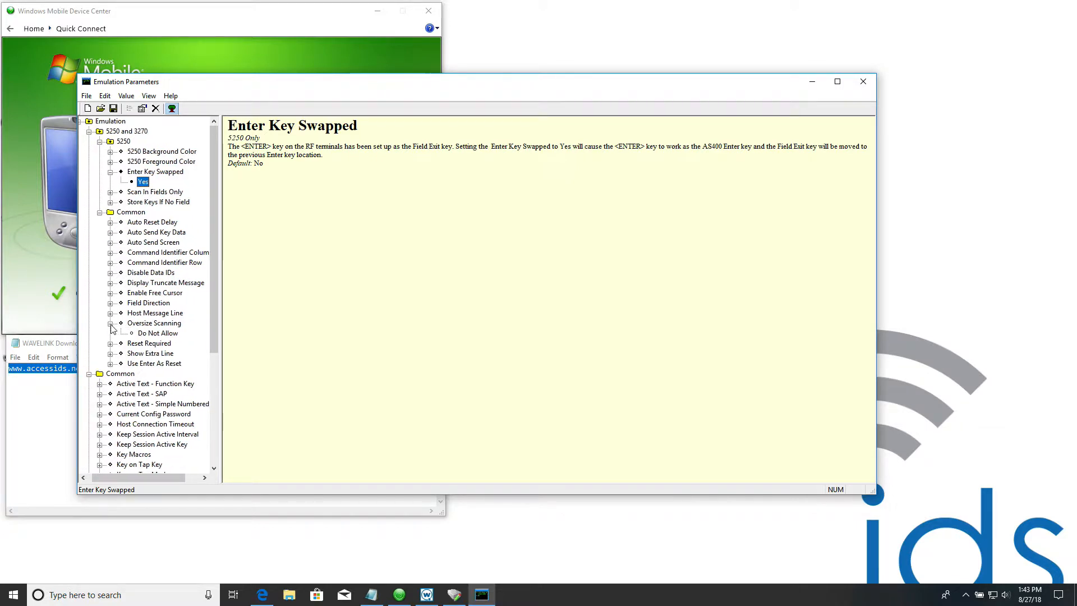
{"action": "double_click", "coordinate": [150, 335]}
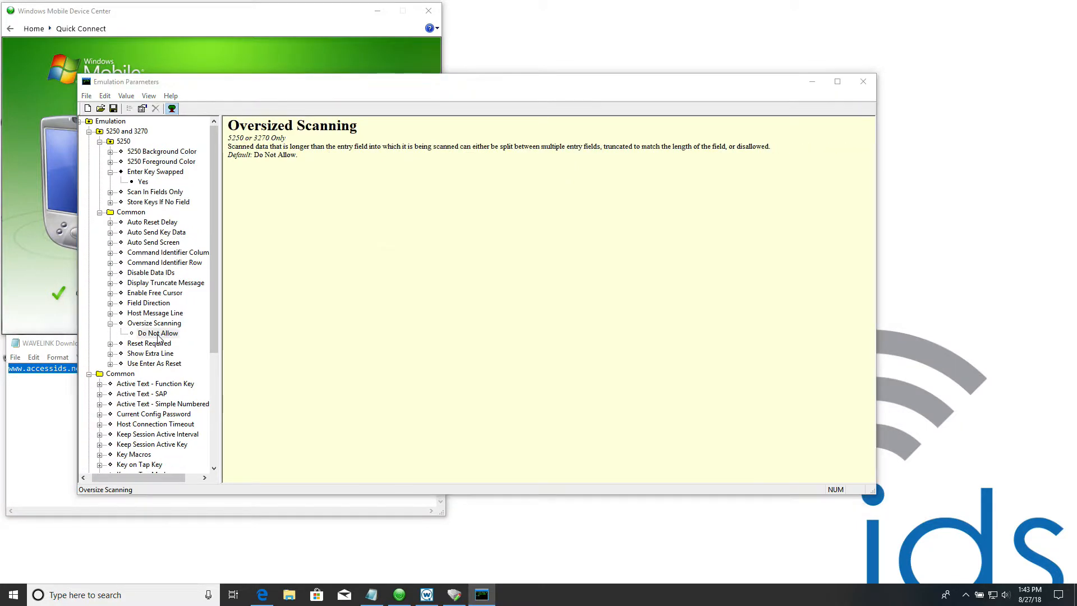
{"action": "left_click", "coordinate": [418, 296]}
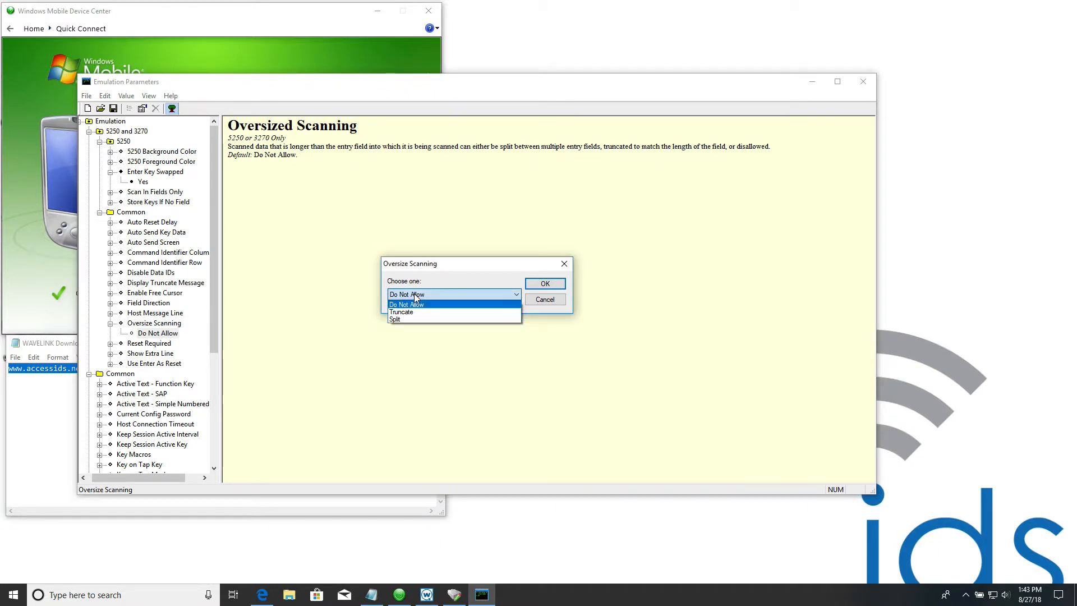
{"action": "left_click", "coordinate": [407, 321]}
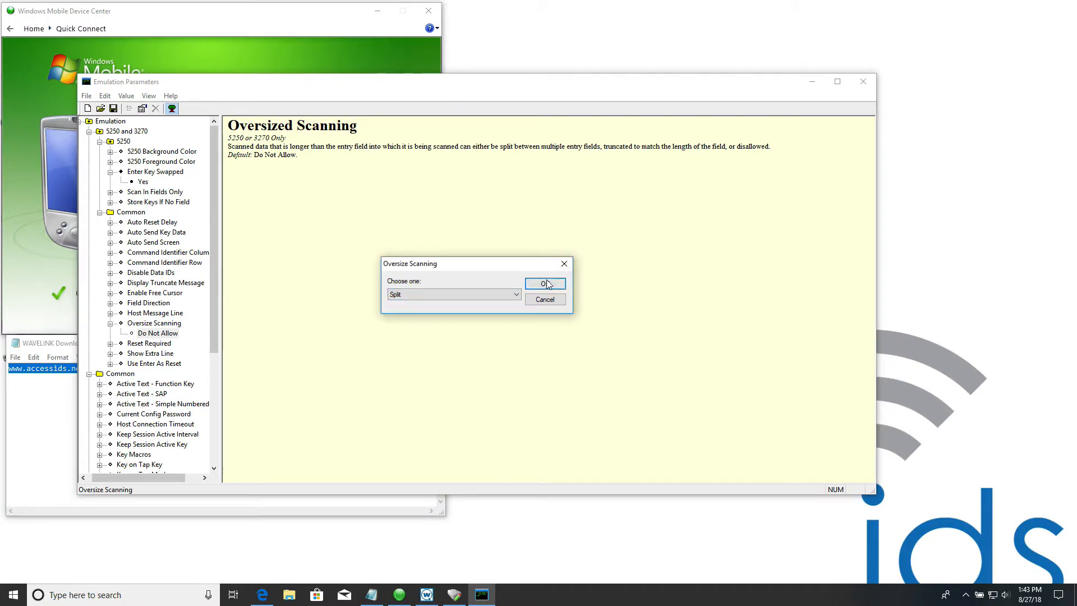
{"action": "left_click", "coordinate": [546, 282]}
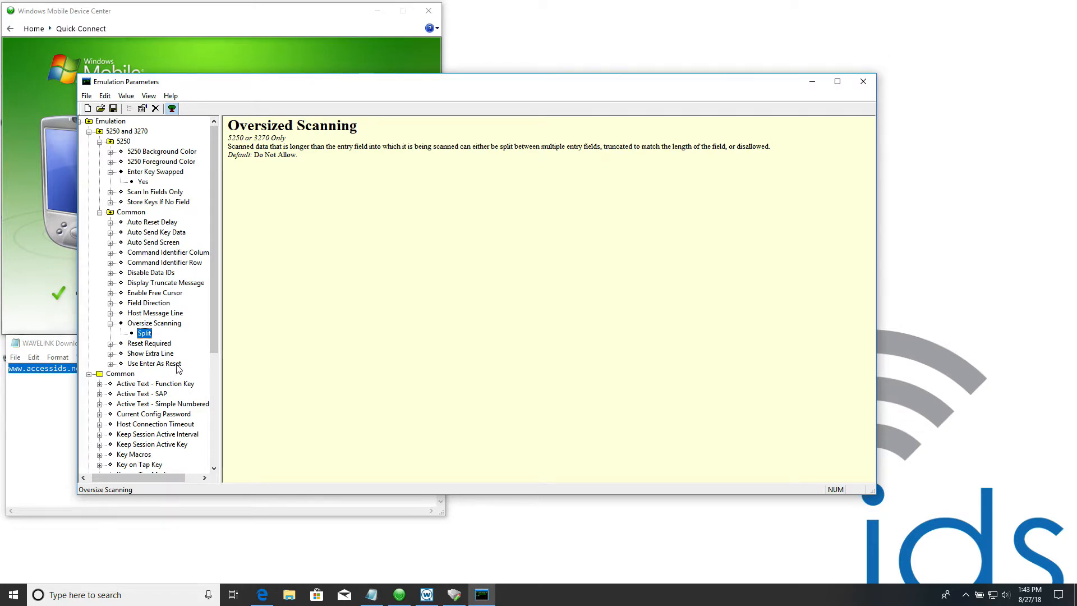
- Set Use Enter As Reset to Yes in the Common options of 5250 and 3270
{"action": "left_click", "coordinate": [111, 365]}
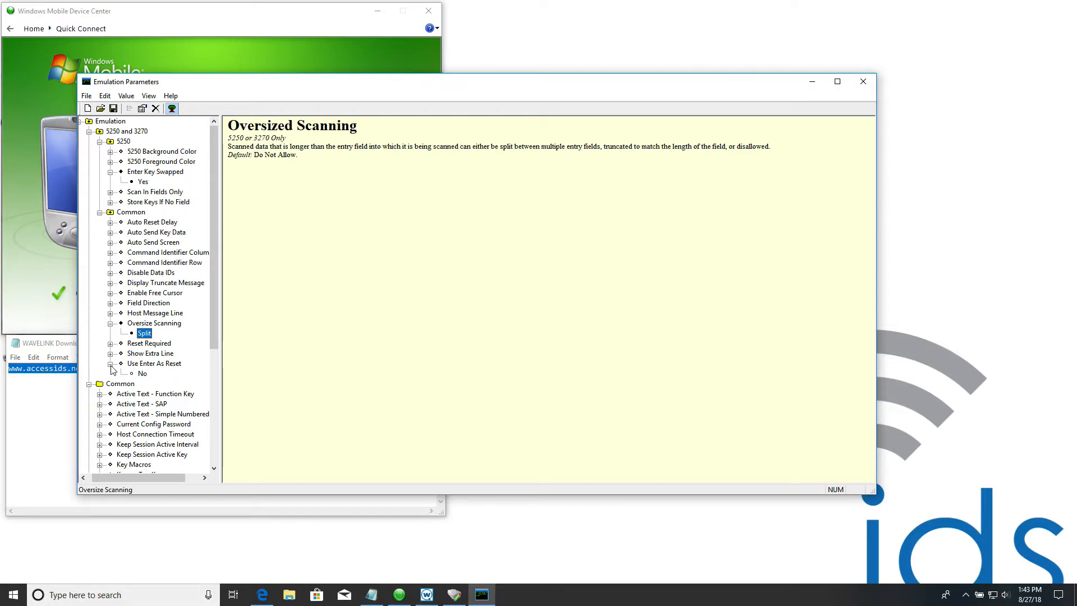
{"action": "scroll", "coordinate": [129, 368], "scroll_direction": "left", "scroll_amount": 1}
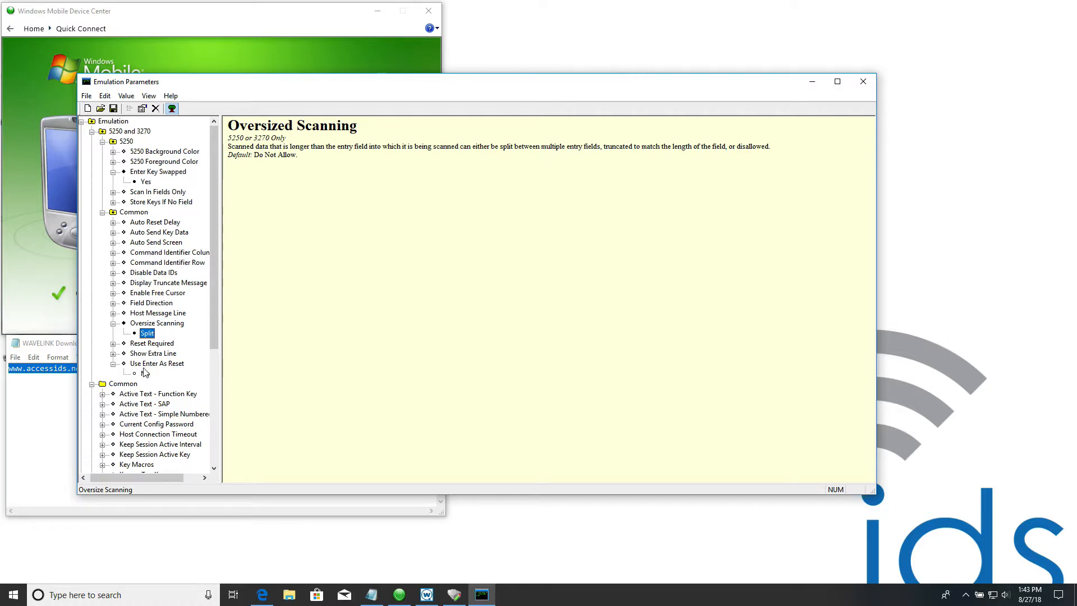
{"action": "double_click", "coordinate": [145, 373]}
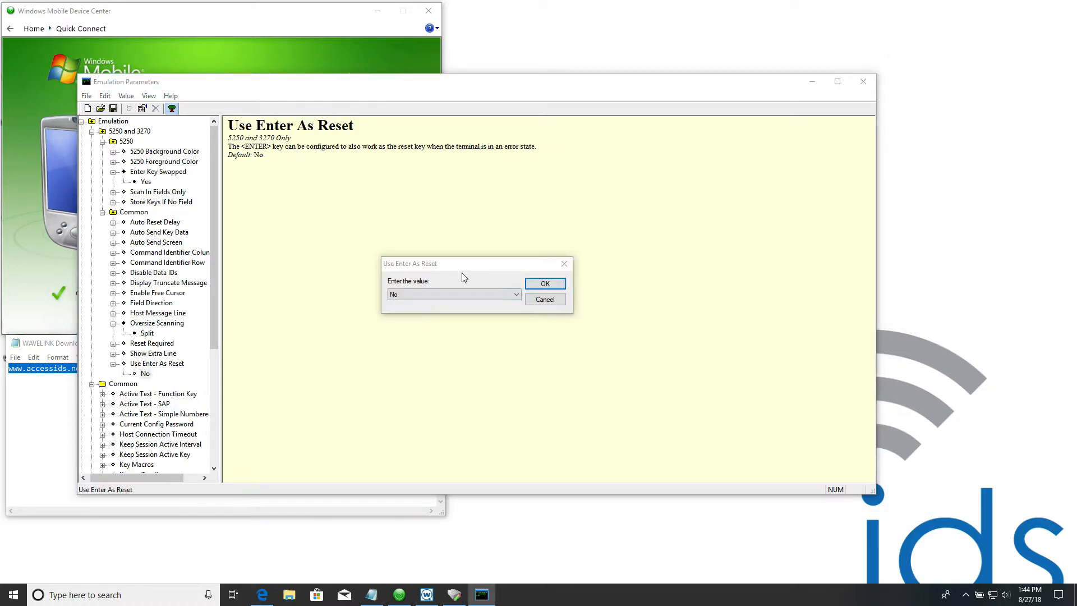
{"action": "left_click", "coordinate": [430, 291]}
{"action": "left_click", "coordinate": [409, 302]}
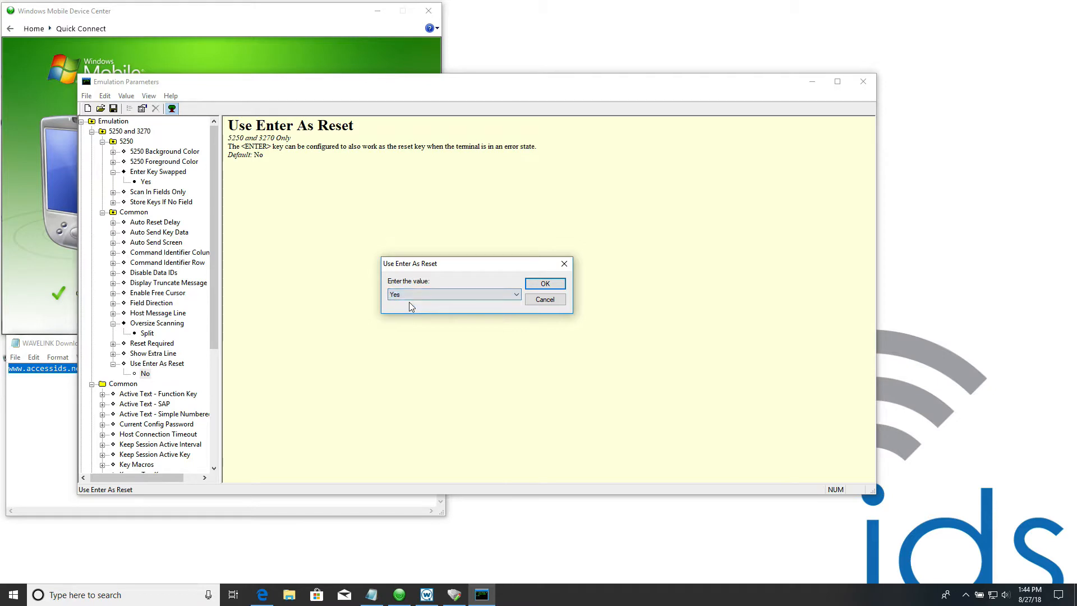
{"action": "left_click", "coordinate": [545, 284]}
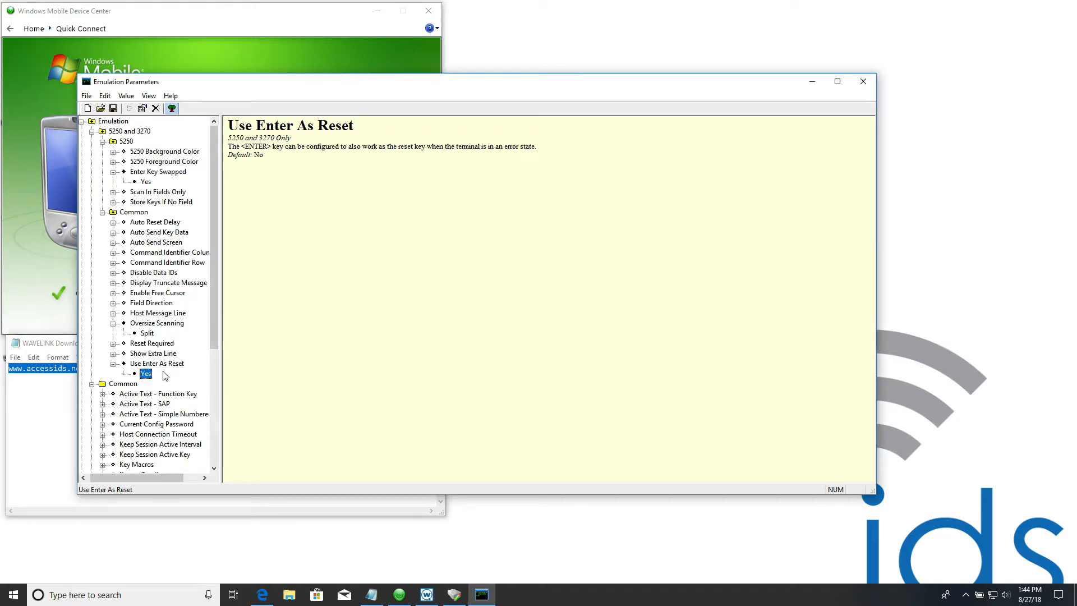
- Set the Host Connection Timeout in the general Common emulation options to 3600 seconds
{"action": "left_click_drag", "start_coordinate": [215, 324], "coordinate": [214, 392]}
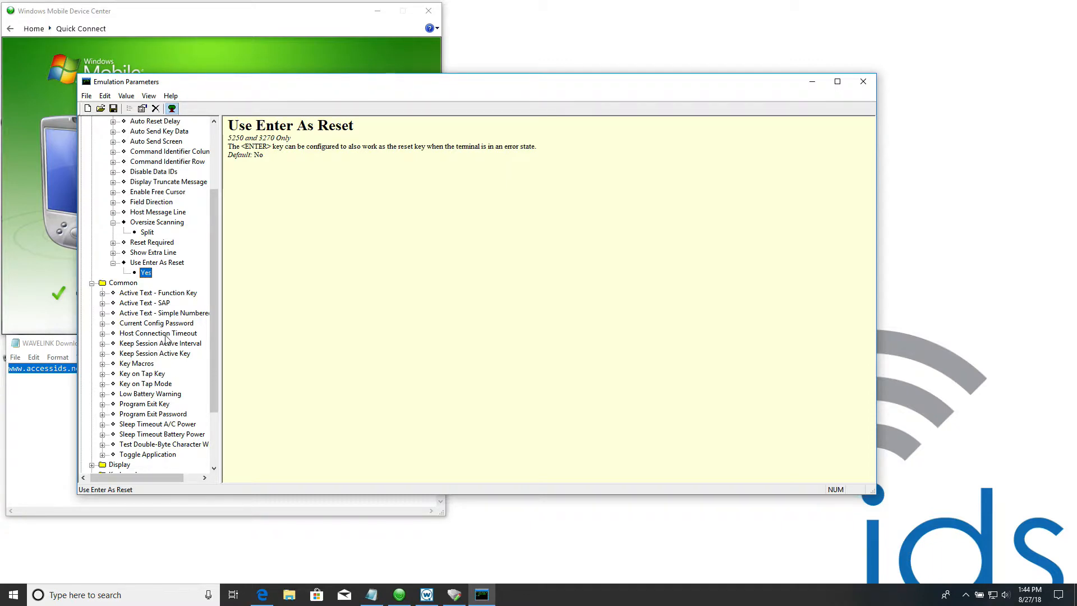
{"action": "left_click", "coordinate": [103, 337]}
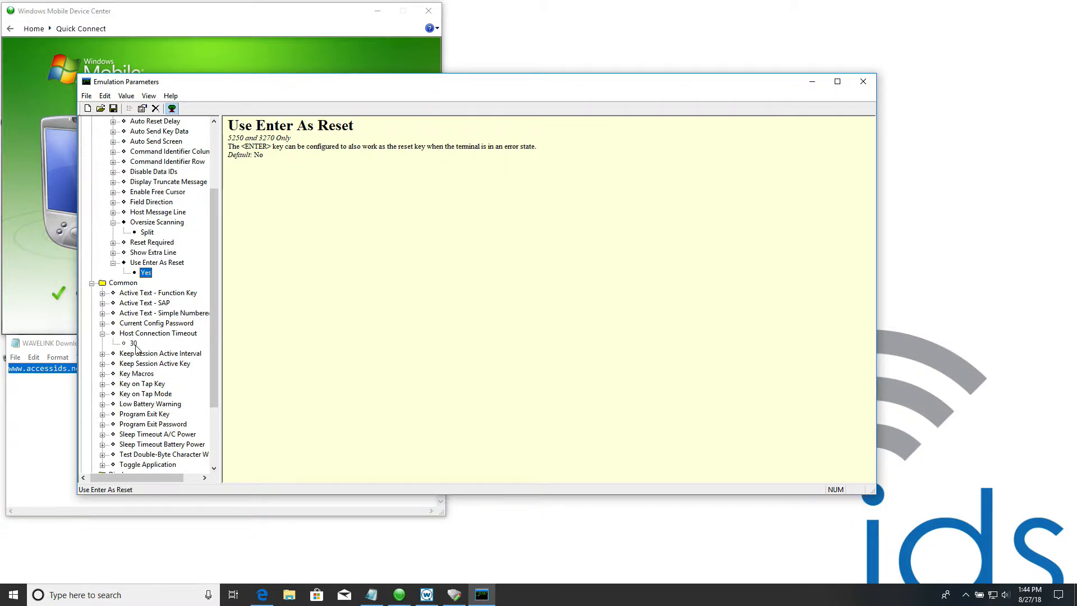
{"action": "left_click", "coordinate": [132, 343]}
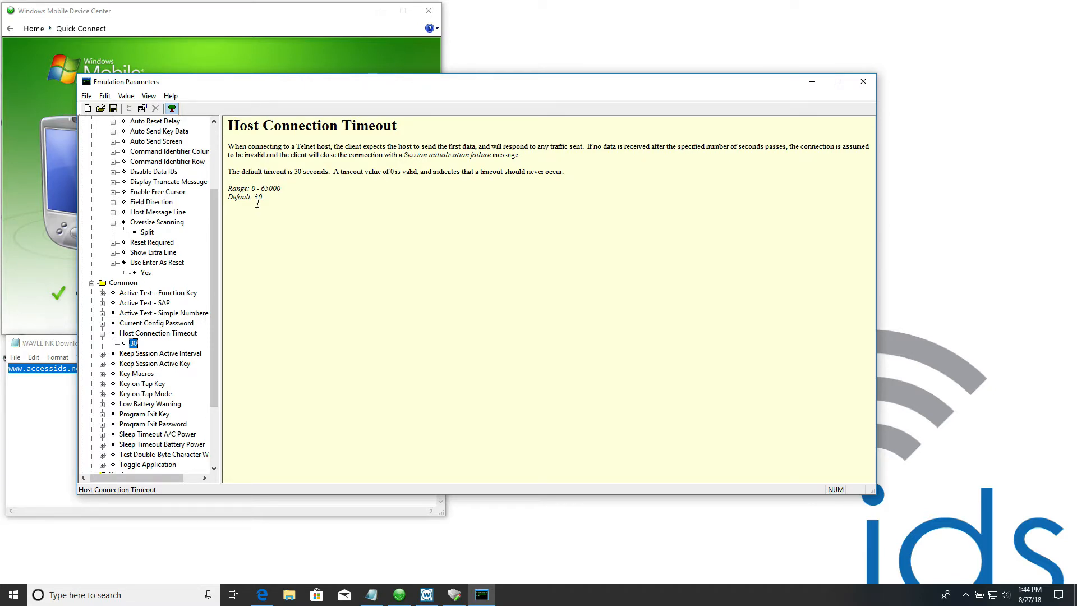
{"action": "double_click", "coordinate": [133, 343]}
{"action": "type", "text": "36"}
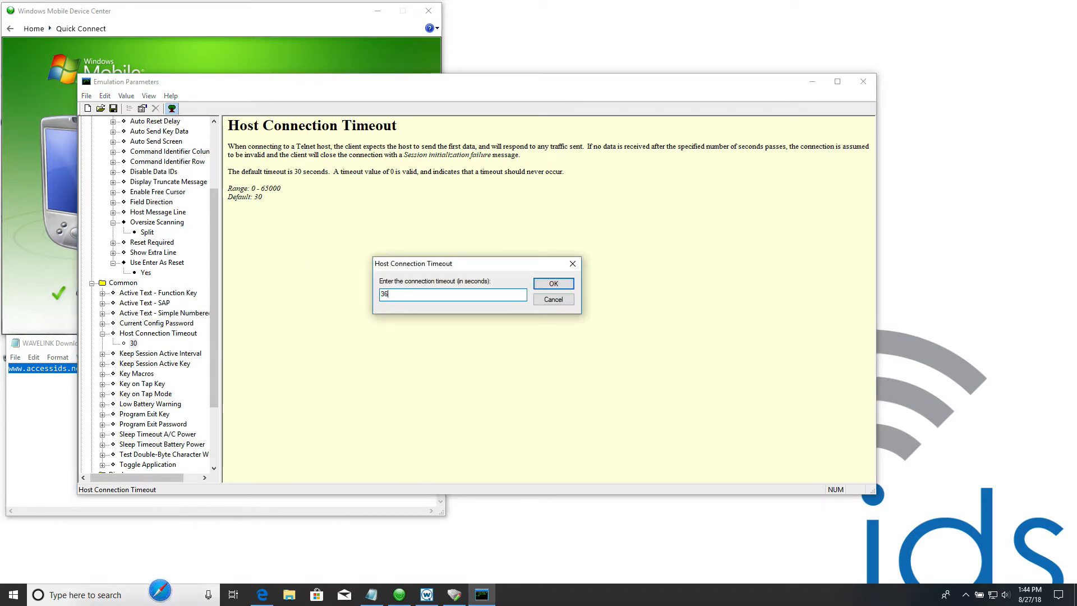
{"action": "type", "text": "00"}
{"action": "key", "text": "Return"}
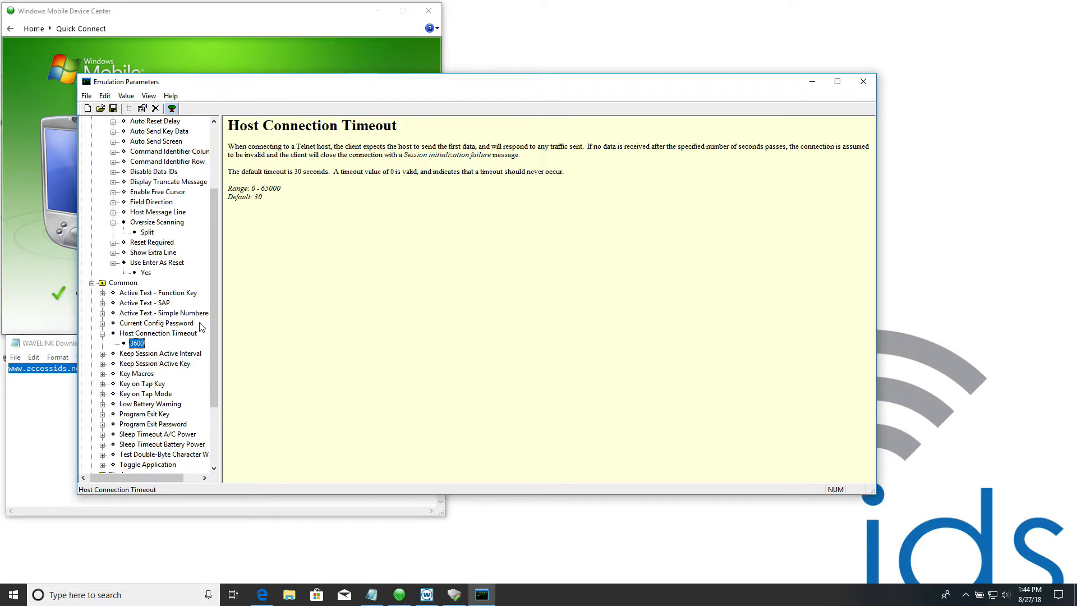
- Set Sleep Timeout Battery Power in the general Common emulation options to 30 Minutes
{"action": "scroll", "coordinate": [213, 339], "scroll_direction": "down", "scroll_amount": 2}
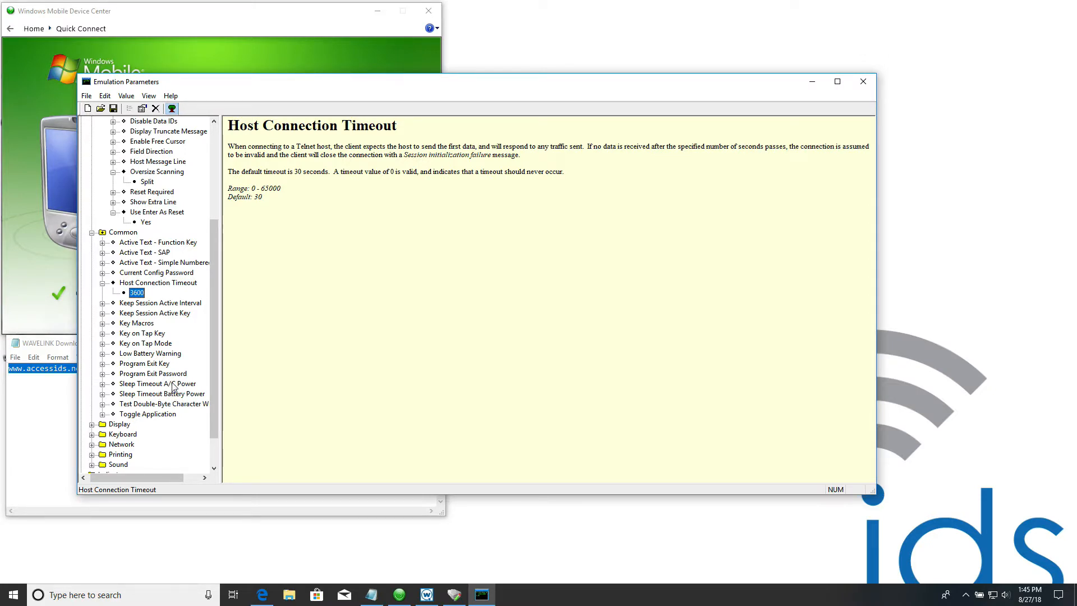
{"action": "left_click", "coordinate": [105, 395]}
{"action": "double_click", "coordinate": [146, 405]}
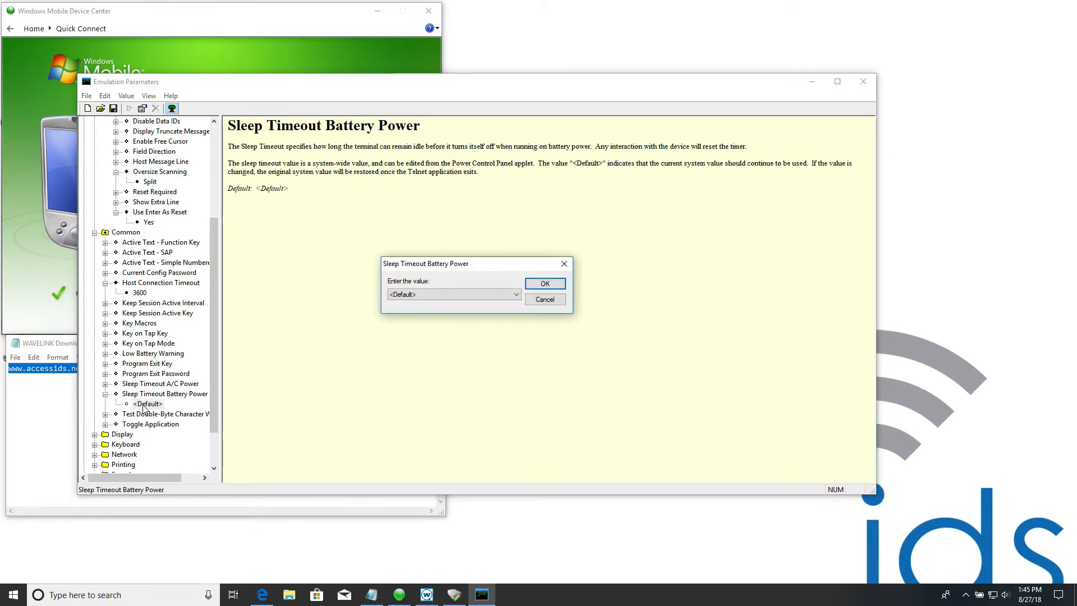
{"action": "left_click", "coordinate": [460, 294]}
{"action": "left_click", "coordinate": [465, 292]}
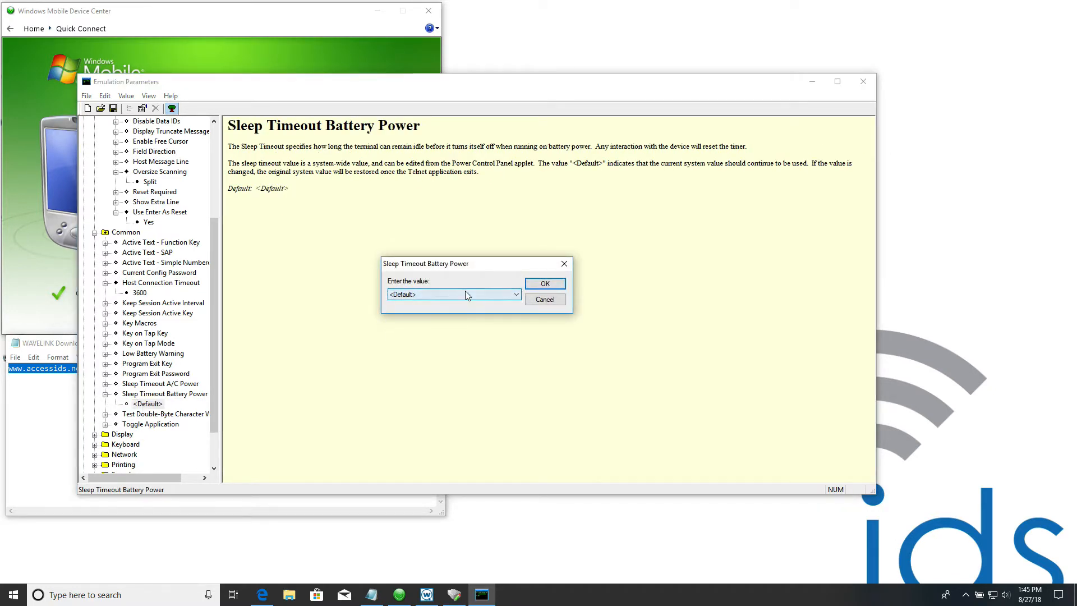
{"action": "left_click", "coordinate": [465, 293]}
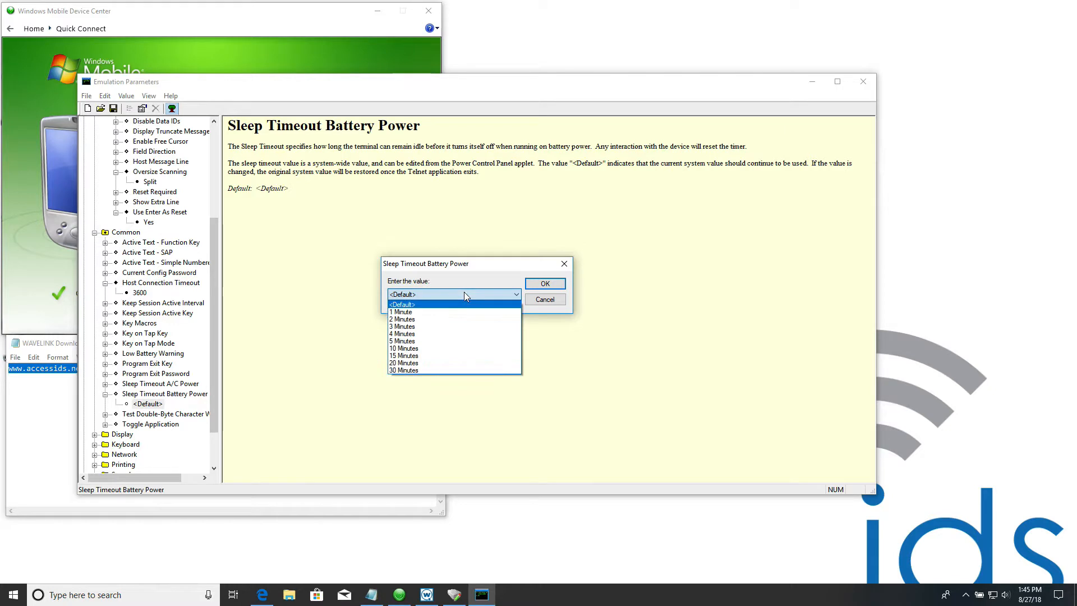
{"action": "left_click", "coordinate": [414, 371]}
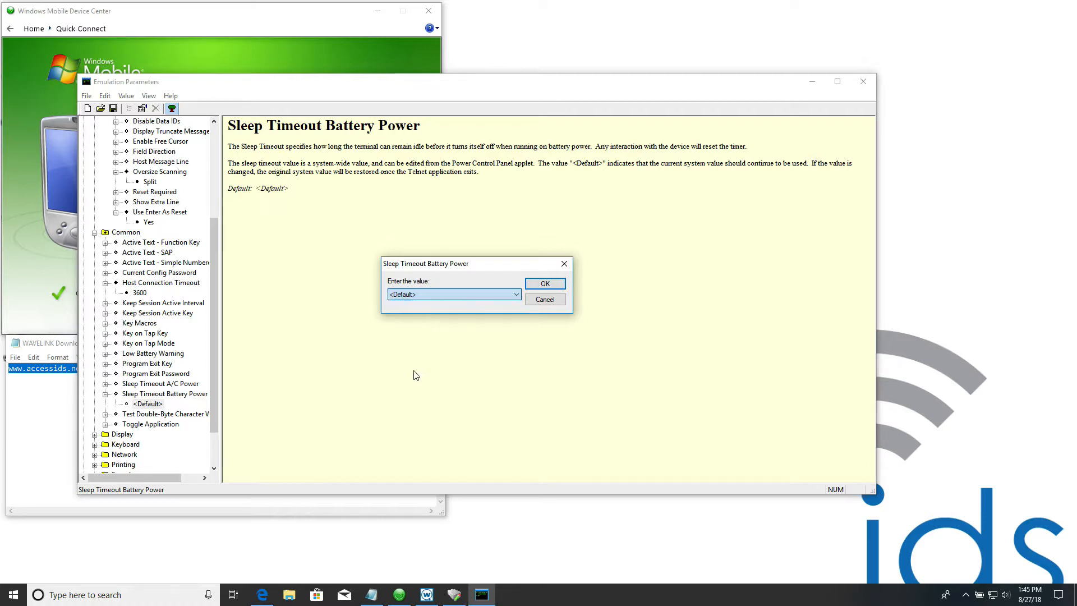
{"action": "left_click", "coordinate": [546, 284]}
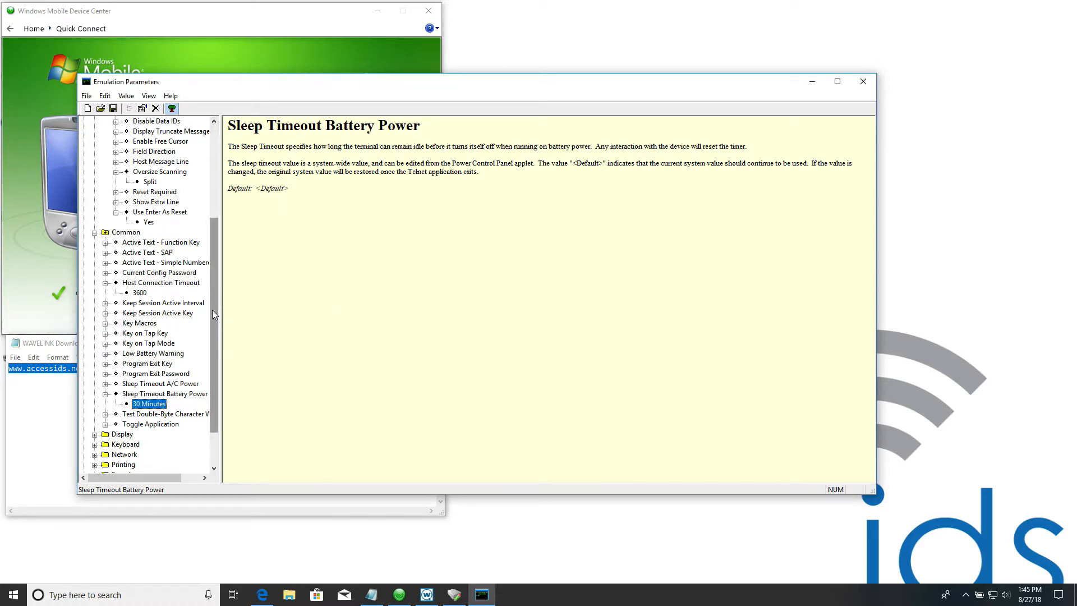
{"action": "left_click_drag", "start_coordinate": [212, 309], "coordinate": [213, 349]}
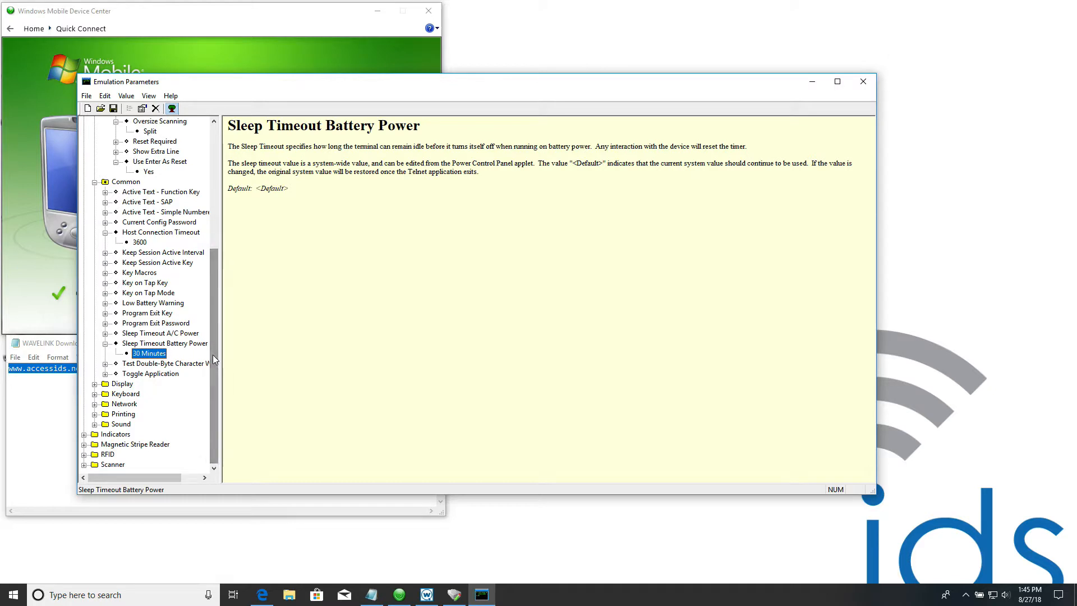
- Set Symbology I2of5 to Enable in the I2of5 options of the Scanner parameters
{"action": "left_click", "coordinate": [84, 465]}
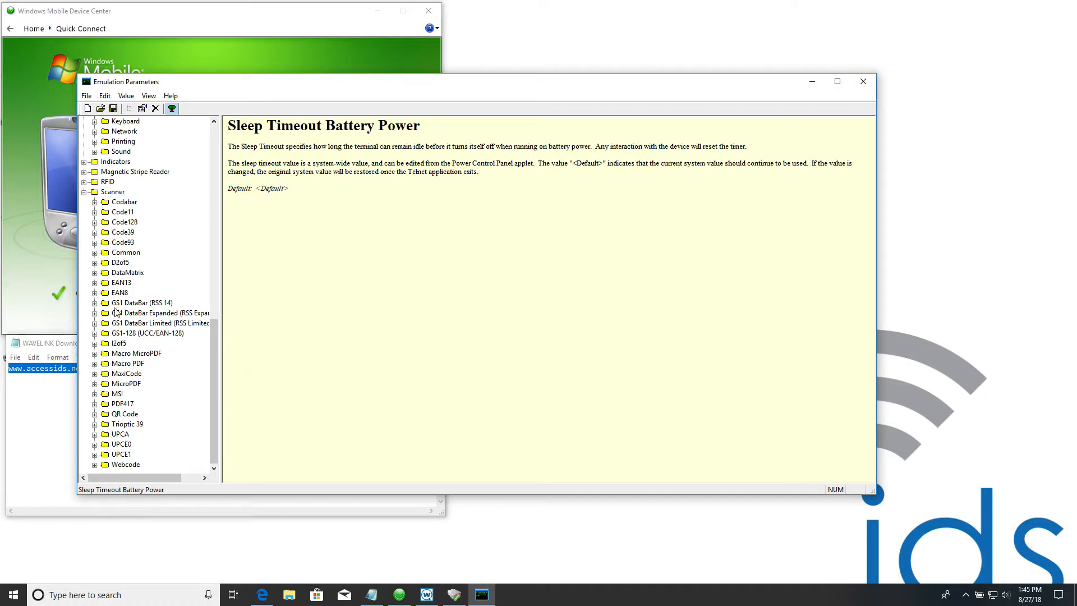
{"action": "left_click", "coordinate": [95, 343]}
{"action": "left_click_drag", "start_coordinate": [217, 325], "coordinate": [193, 382]}
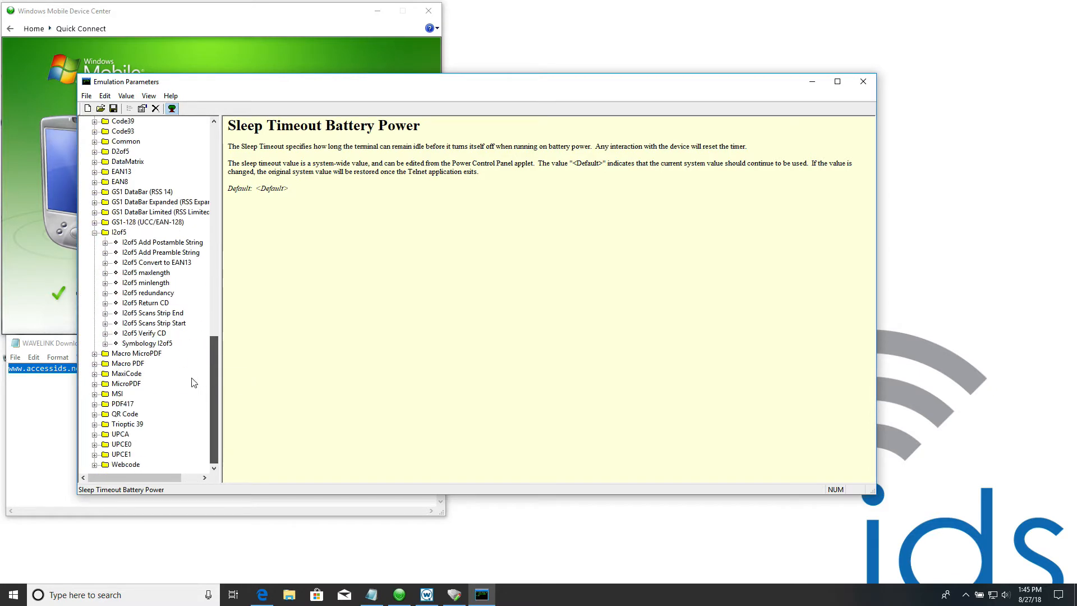
{"action": "left_click", "coordinate": [105, 343]}
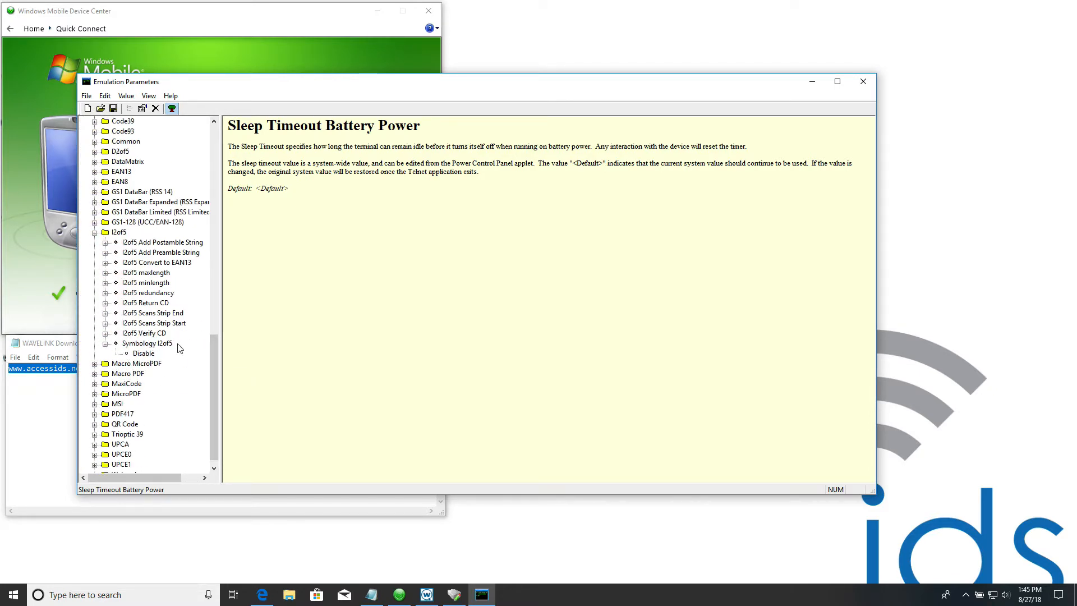
{"action": "double_click", "coordinate": [144, 354]}
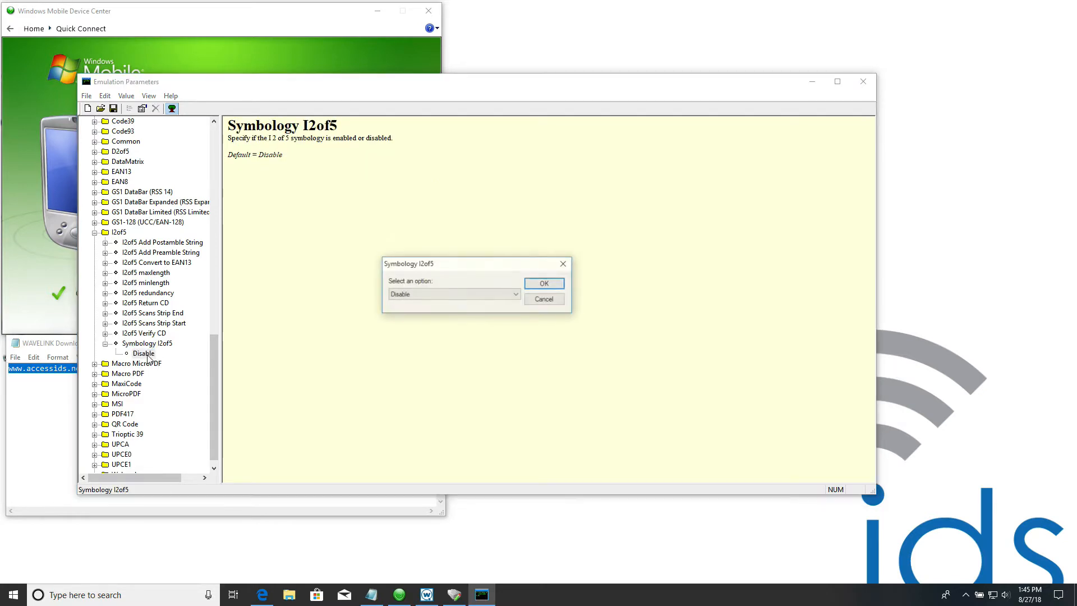
{"action": "left_click", "coordinate": [422, 292]}
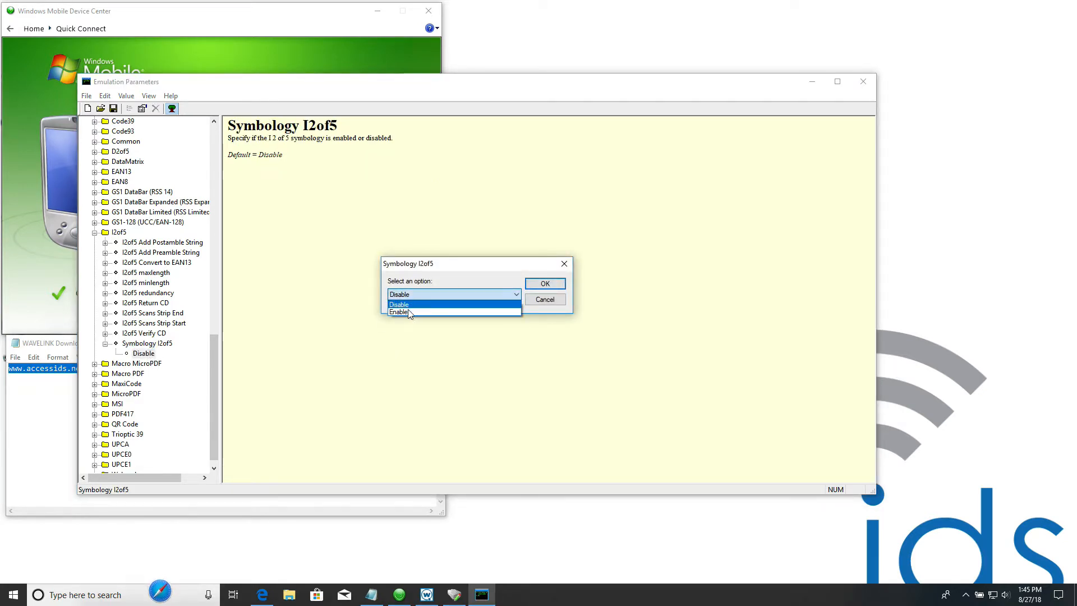
{"action": "left_click", "coordinate": [408, 310]}
{"action": "left_click", "coordinate": [555, 284]}
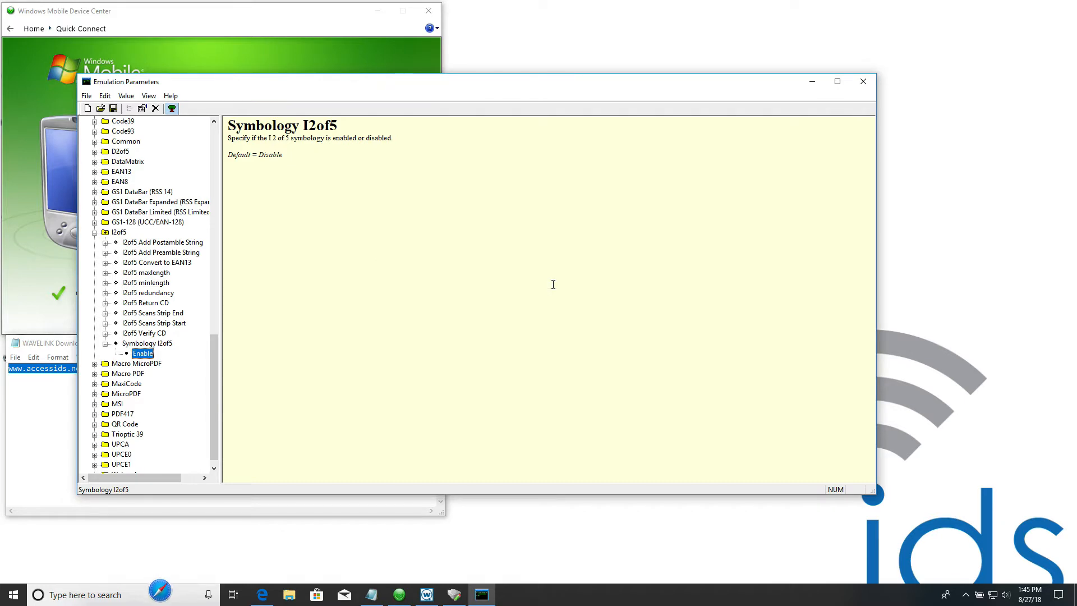
- Save the emulation parameters, close their editor and accept the host profile changes
{"action": "left_click", "coordinate": [114, 108]}
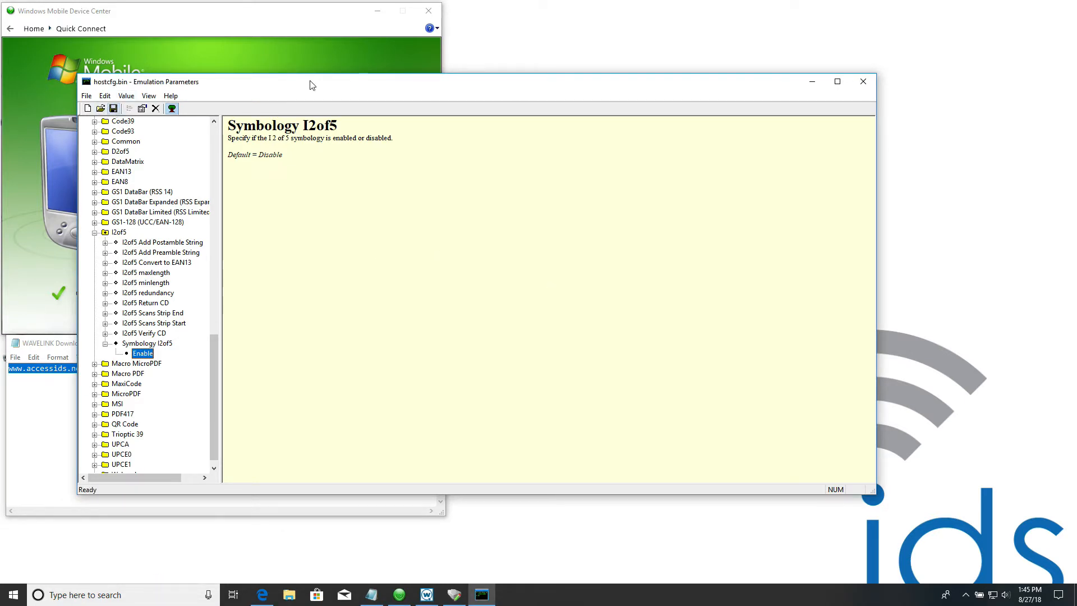
{"action": "left_click", "coordinate": [871, 85]}
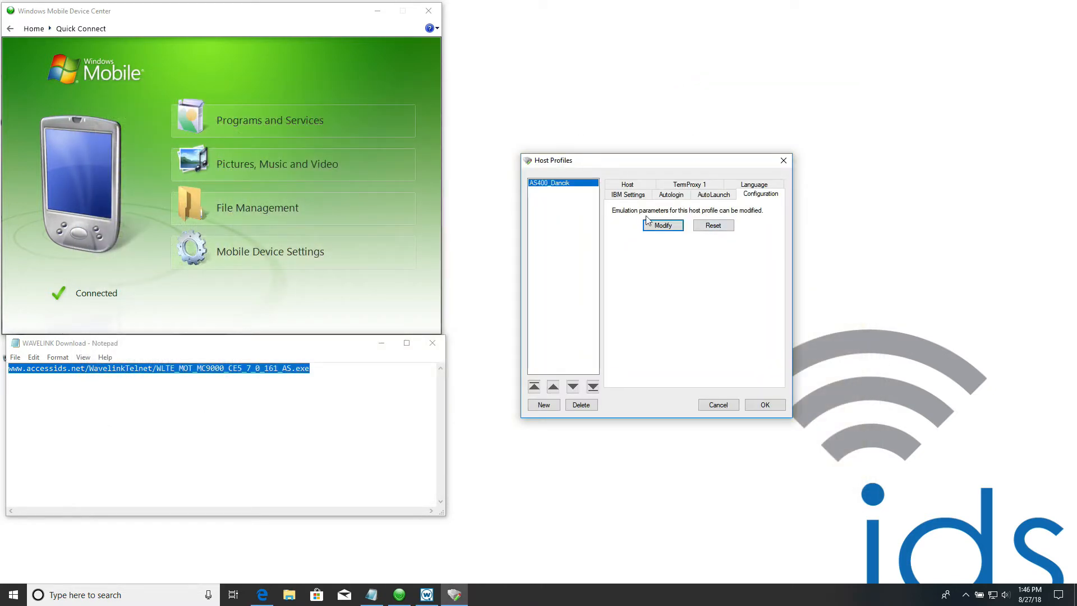
{"action": "left_click", "coordinate": [764, 404]}
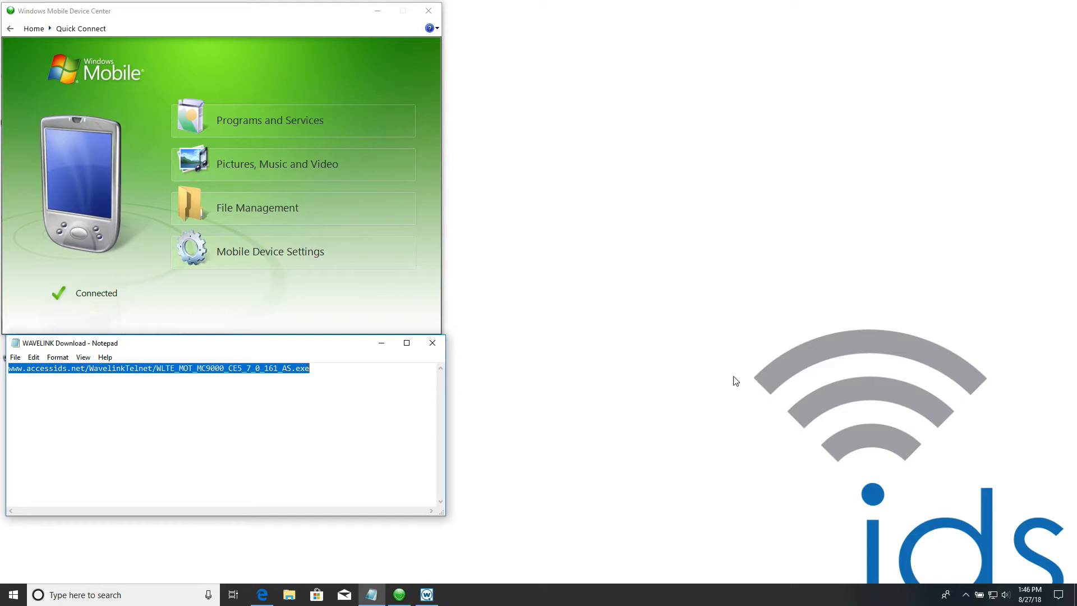
- Start exporting the current settings from the Wavelink product configuration, with the Customer Configurations folder as the destination
{"action": "left_click", "coordinate": [426, 594]}
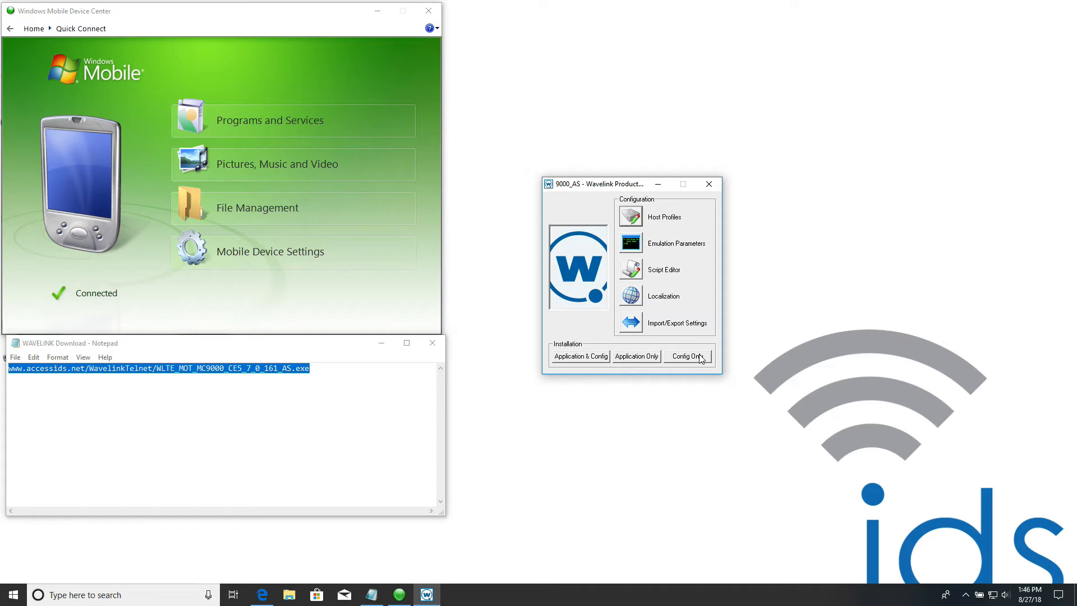
{"action": "left_click", "coordinate": [635, 325]}
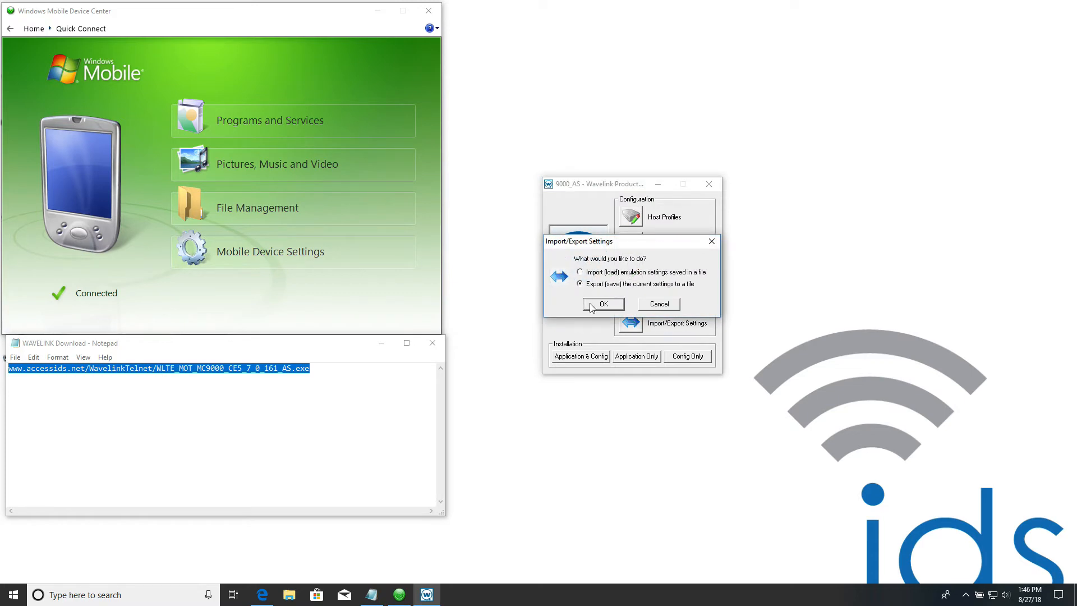
{"action": "left_click", "coordinate": [591, 306]}
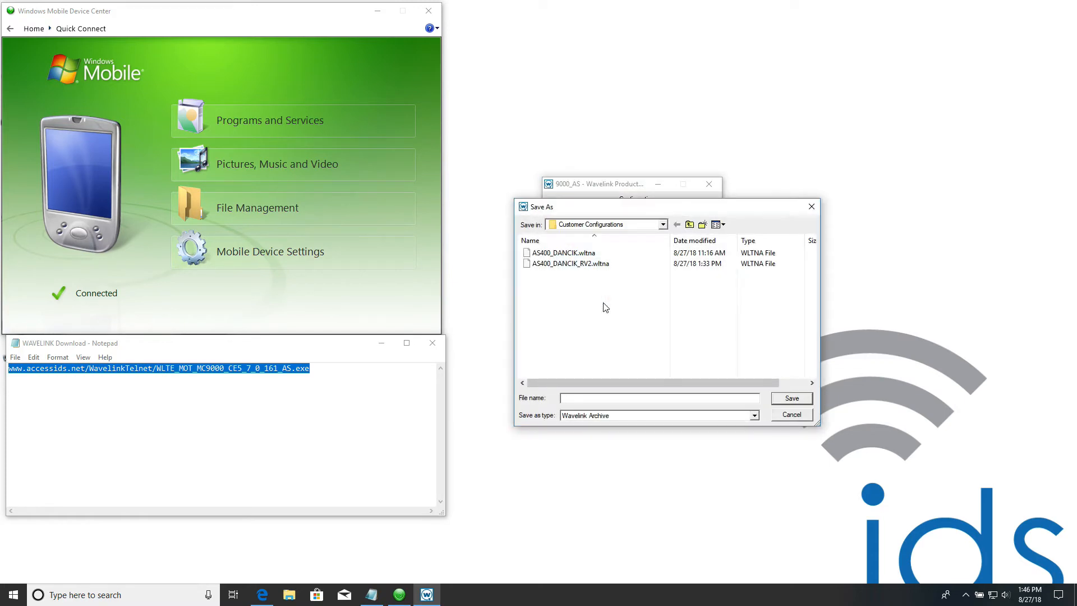
{"action": "left_click", "coordinate": [666, 225]}
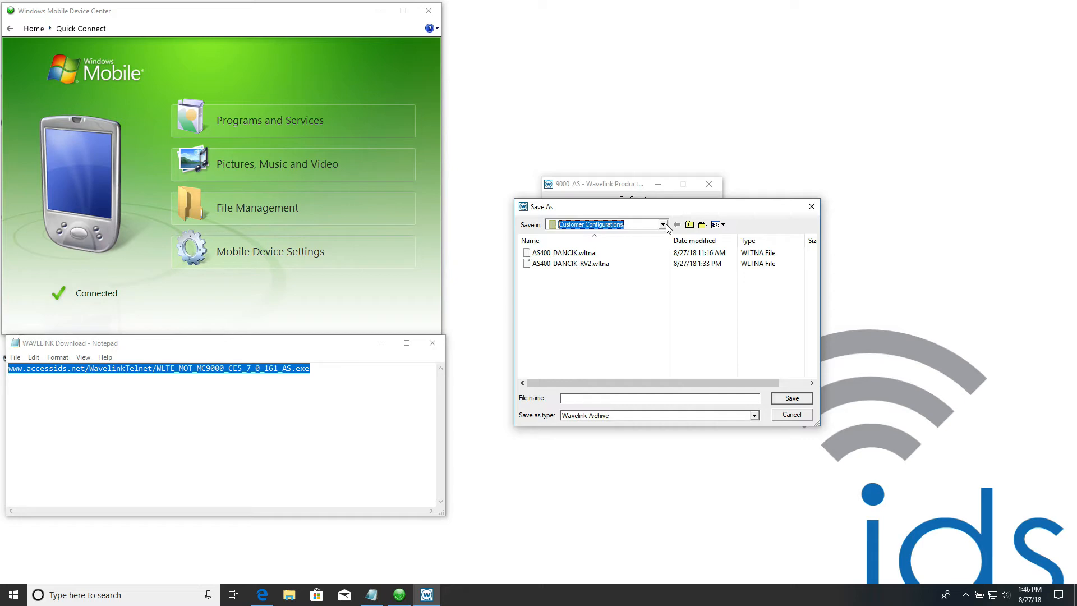
{"action": "left_click", "coordinate": [664, 225]}
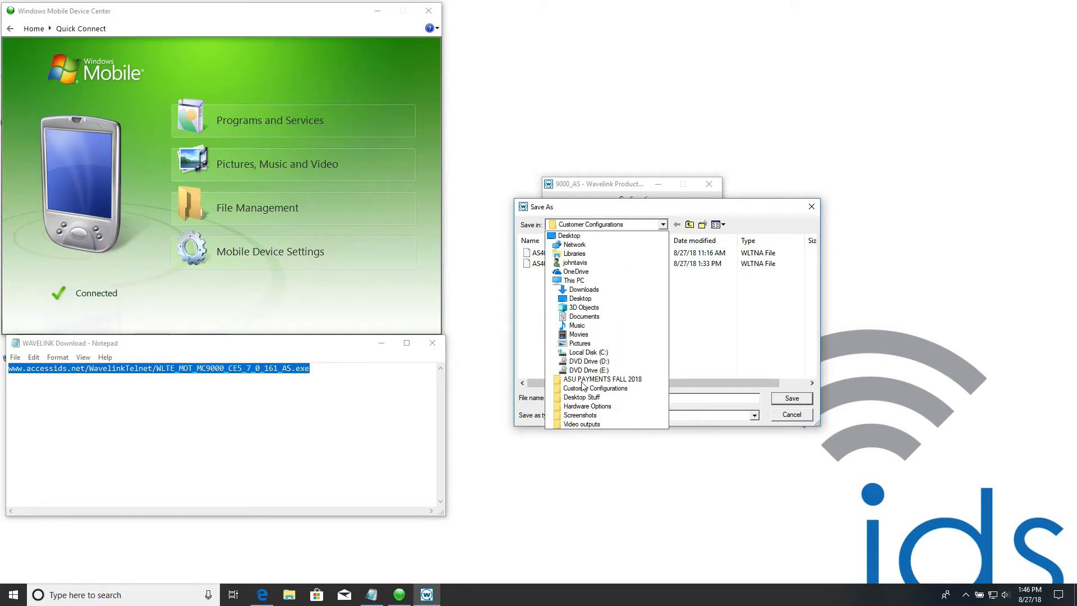
{"action": "left_click", "coordinate": [581, 389]}
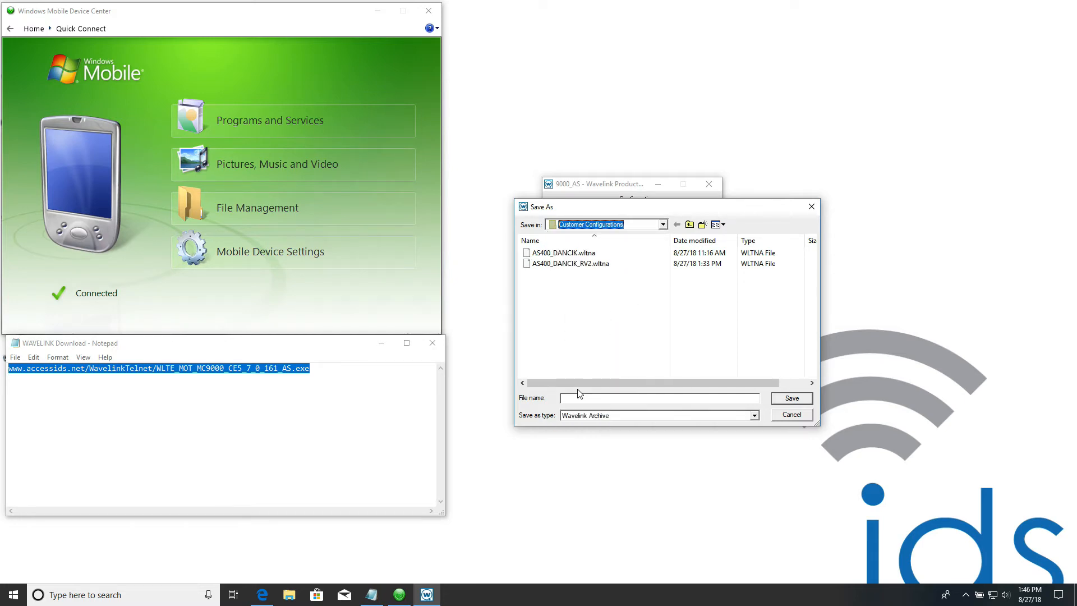
- Name the exported Wavelink archive AS400_DANCIK_R3, save it and dismiss the export message
{"action": "left_click", "coordinate": [580, 398]}
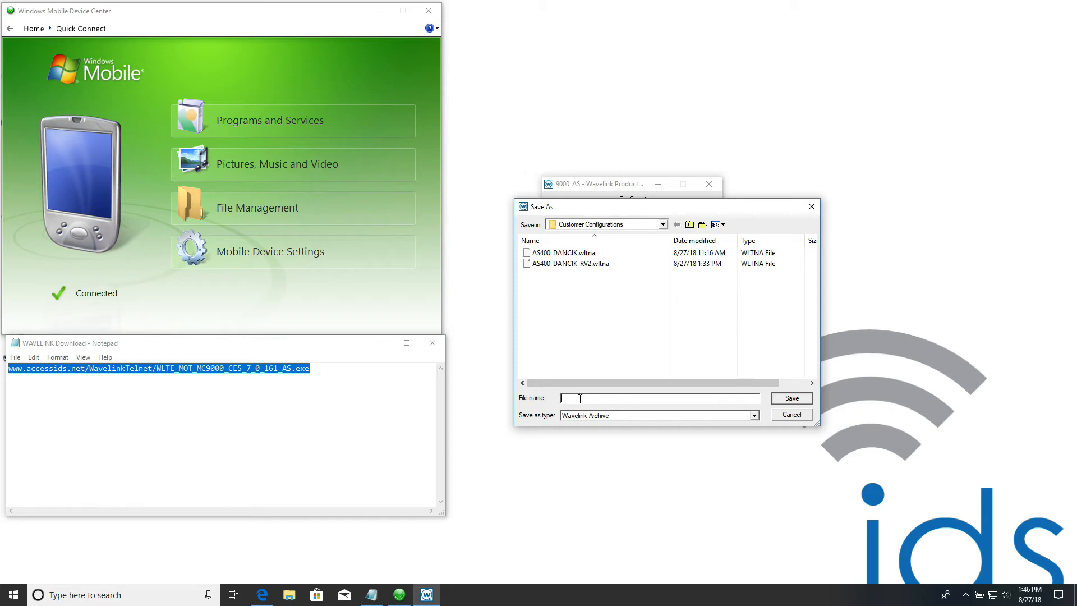
{"action": "type", "text": "AS4"}
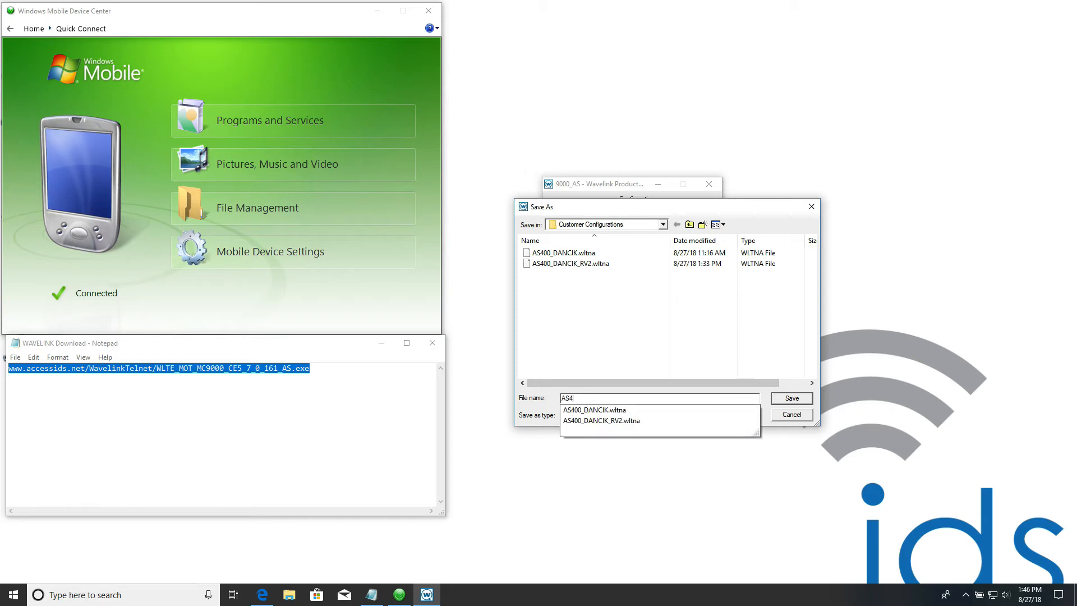
{"action": "type", "text": "00-"}
{"action": "key", "text": "BackSpace"}
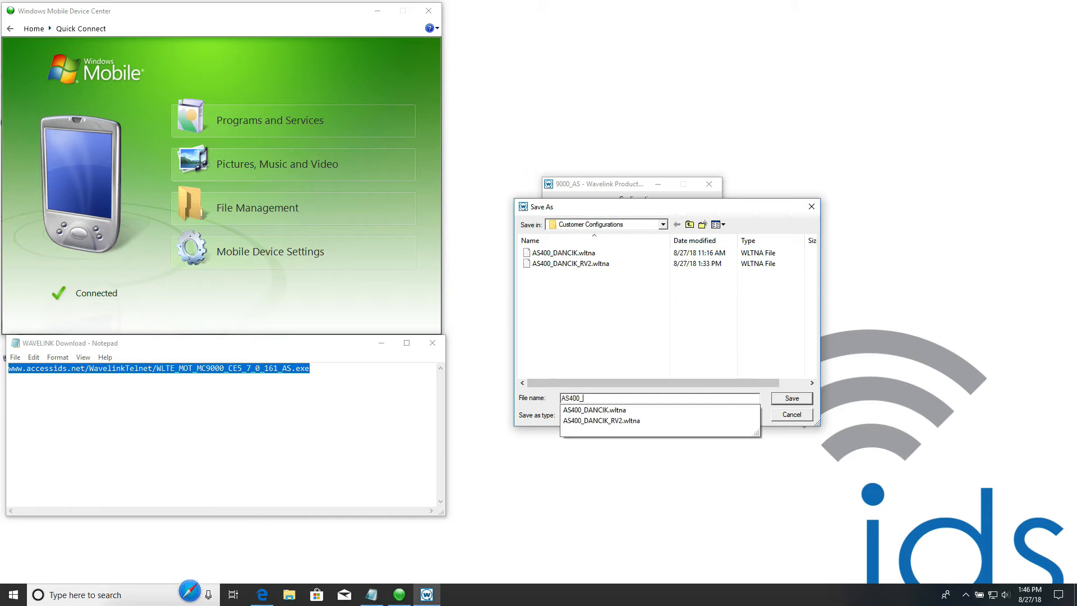
{"action": "type", "text": "_DaNCIK"}
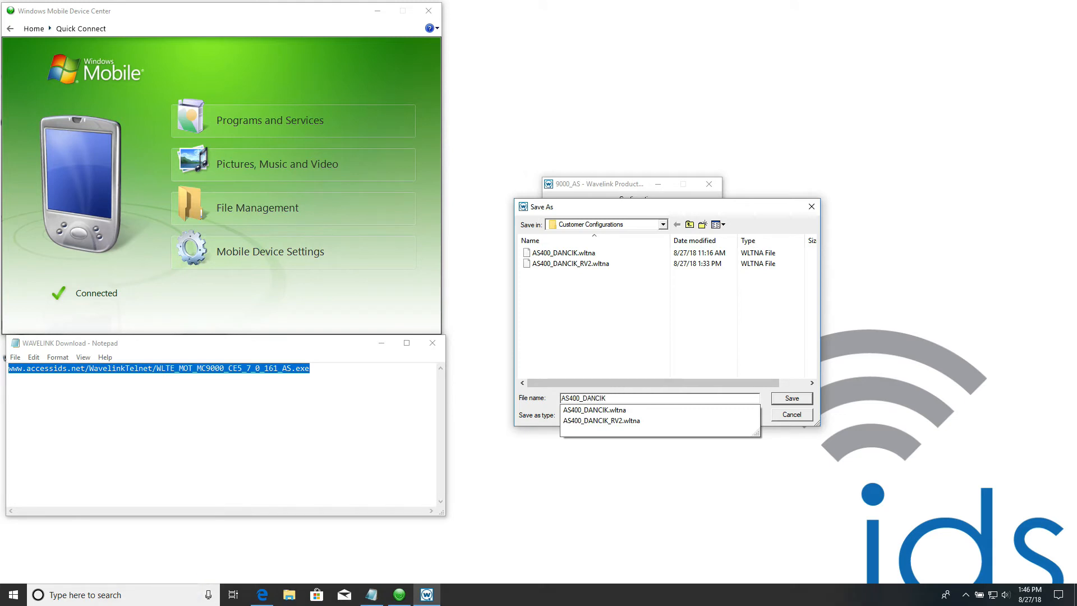
{"action": "type", "text": "_R3"}
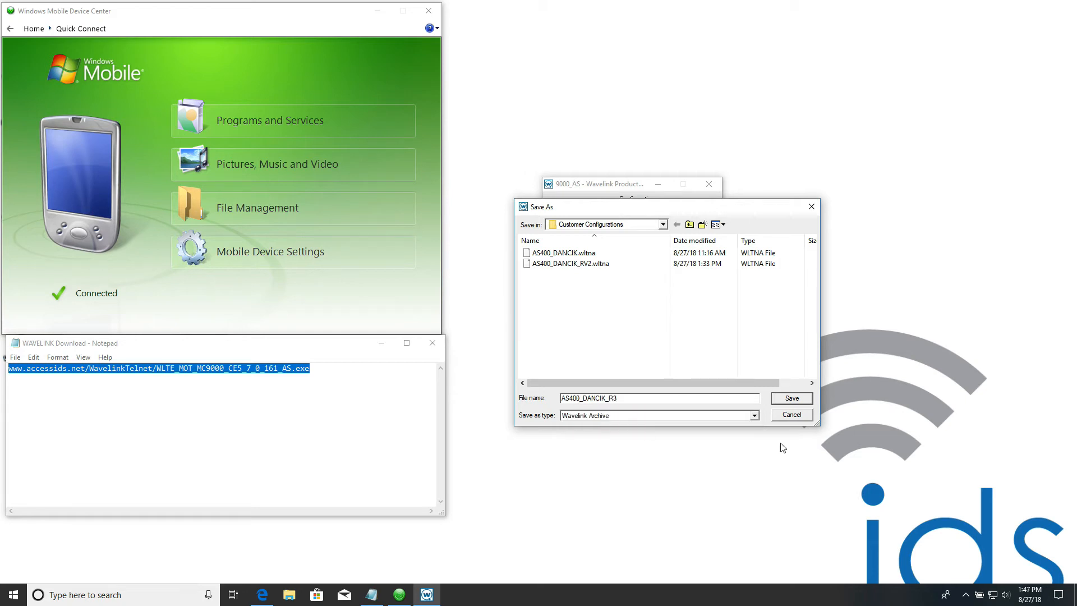
{"action": "left_click", "coordinate": [796, 396]}
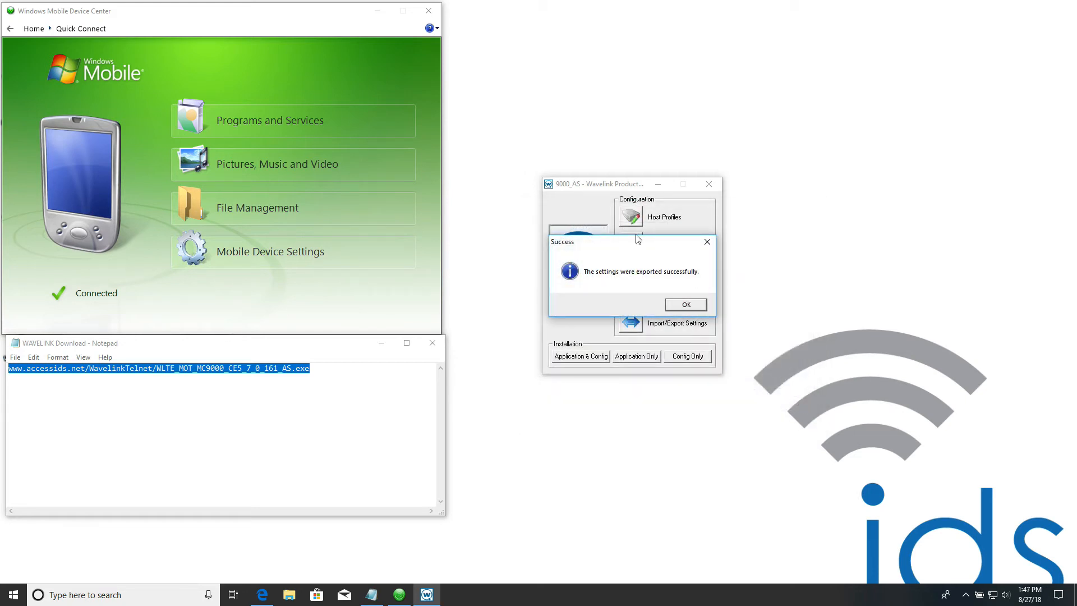
{"action": "left_click", "coordinate": [692, 302]}
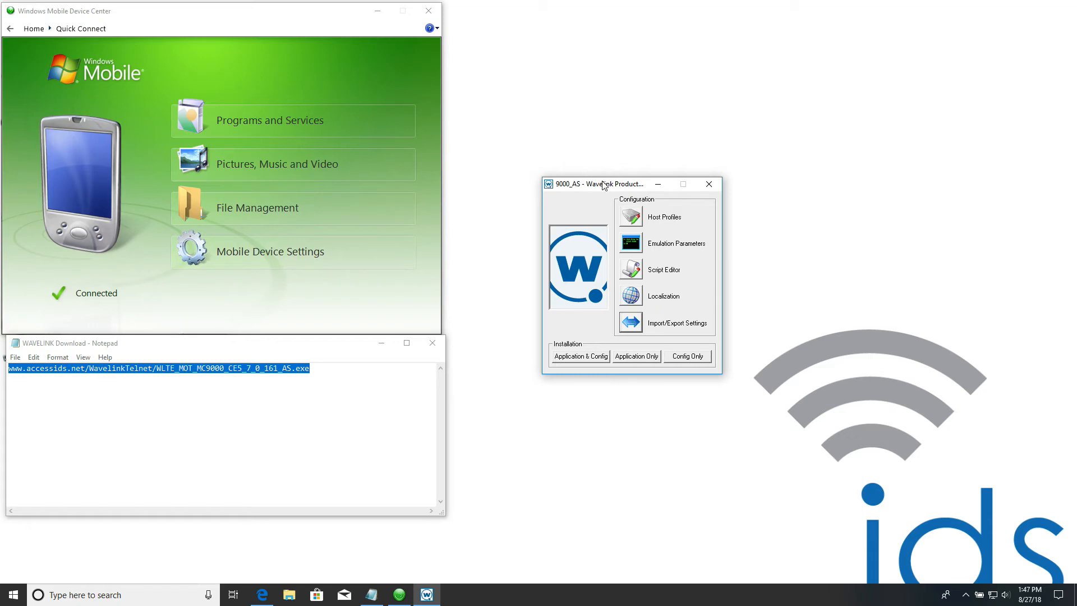
- Import the emulation settings from AS400_DANCIK_R3.wltna in Customer Configurations and check the host profiles list
{"action": "left_click", "coordinate": [641, 324]}
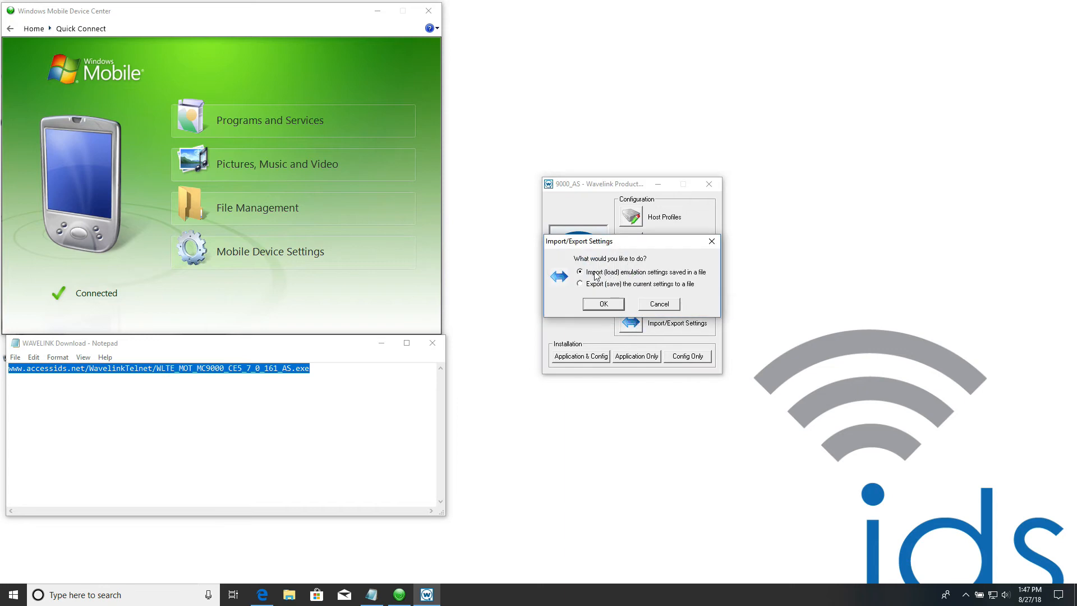
{"action": "left_click", "coordinate": [610, 306]}
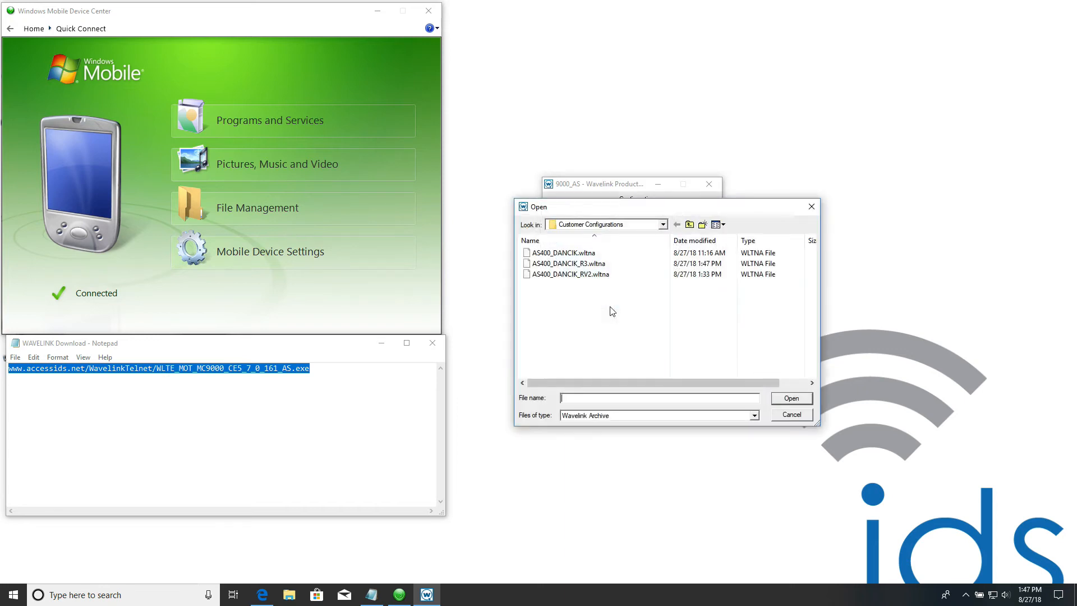
{"action": "left_click", "coordinate": [570, 263]}
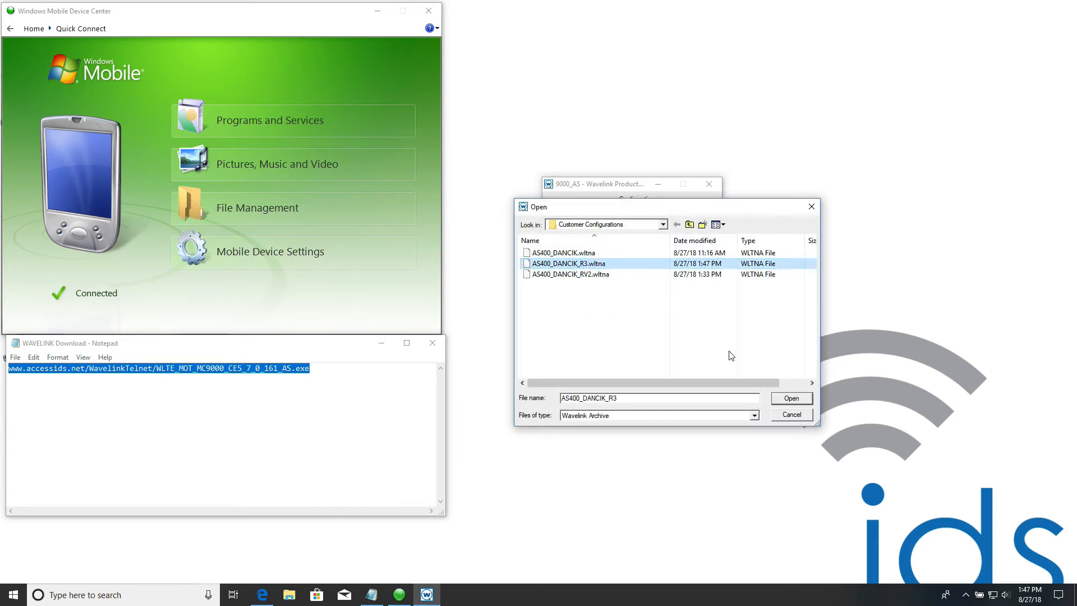
{"action": "left_click", "coordinate": [793, 395]}
{"action": "left_click", "coordinate": [697, 309]}
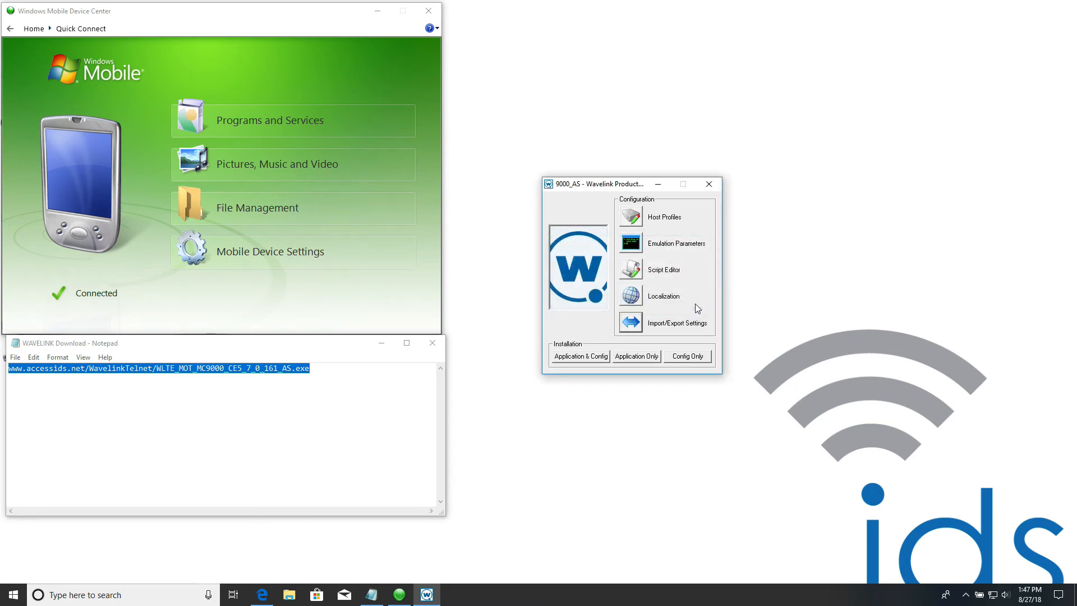
{"action": "left_click", "coordinate": [630, 216]}
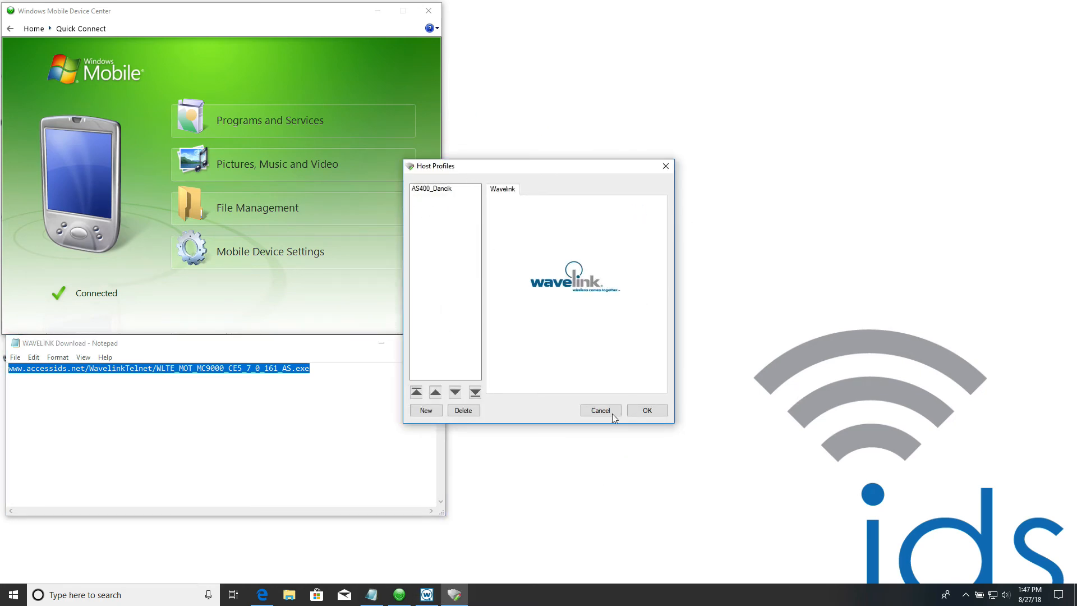
{"action": "left_click", "coordinate": [650, 413]}
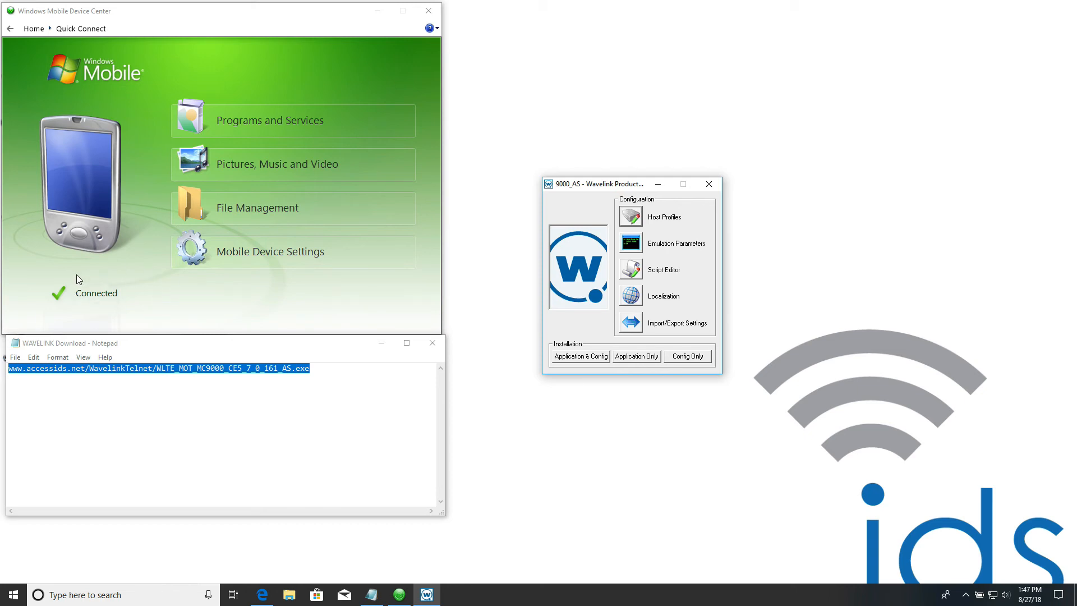
- Install only the configuration on the connected mobile device three times, dismissing the message after each installation
{"action": "left_click", "coordinate": [688, 357]}
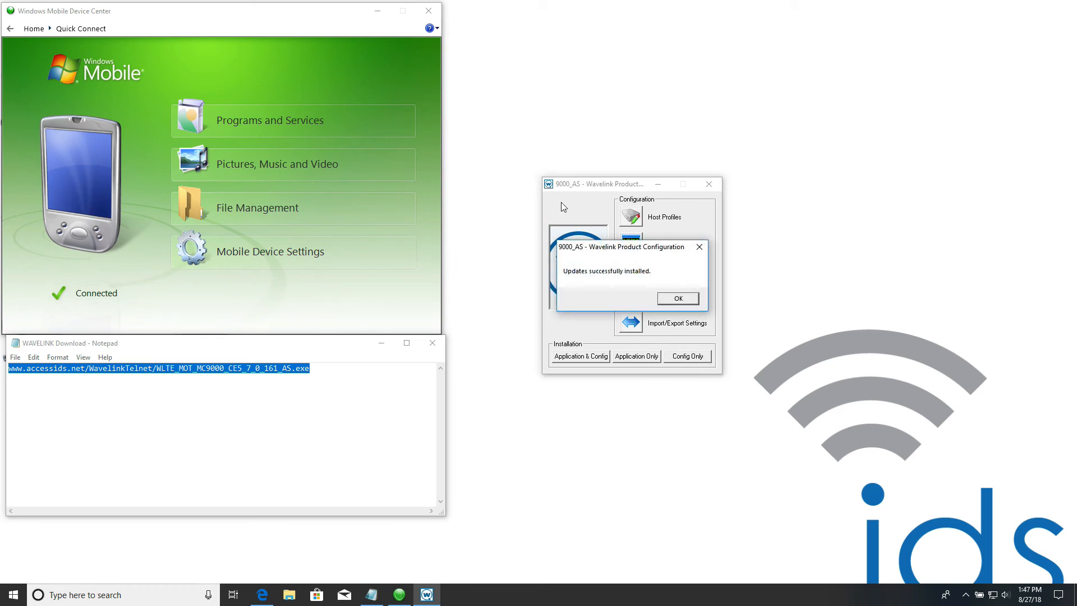
{"action": "left_click", "coordinate": [690, 302]}
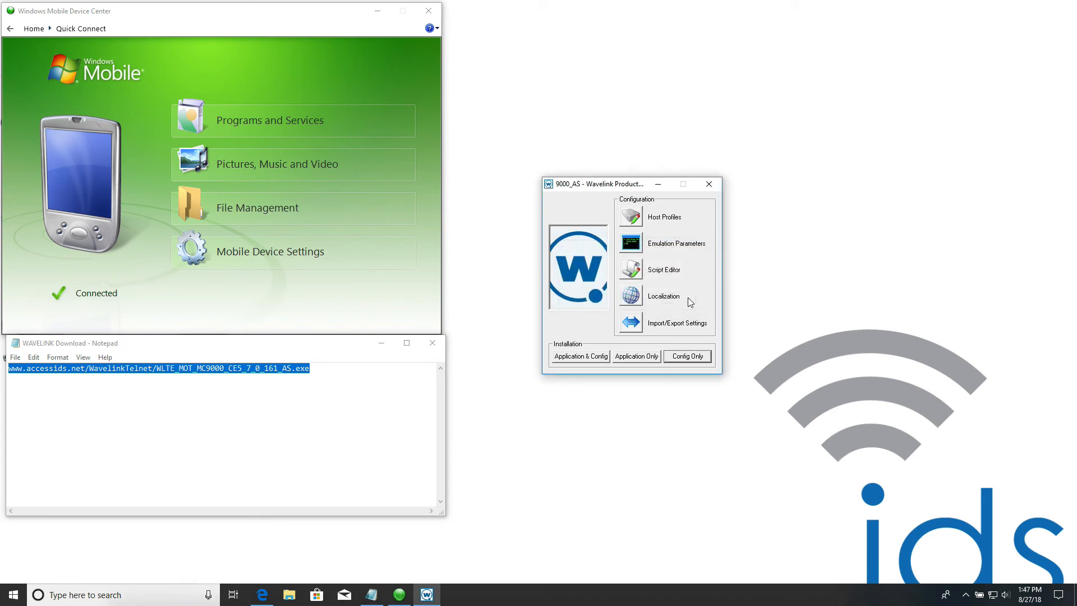
{"action": "left_click", "coordinate": [694, 361]}
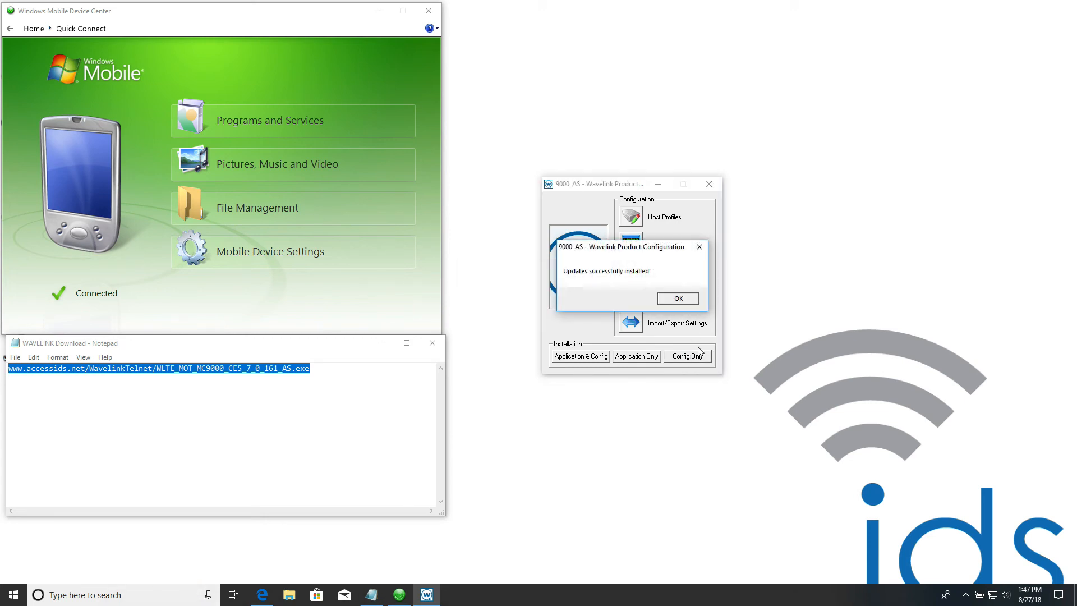
{"action": "left_click", "coordinate": [684, 298]}
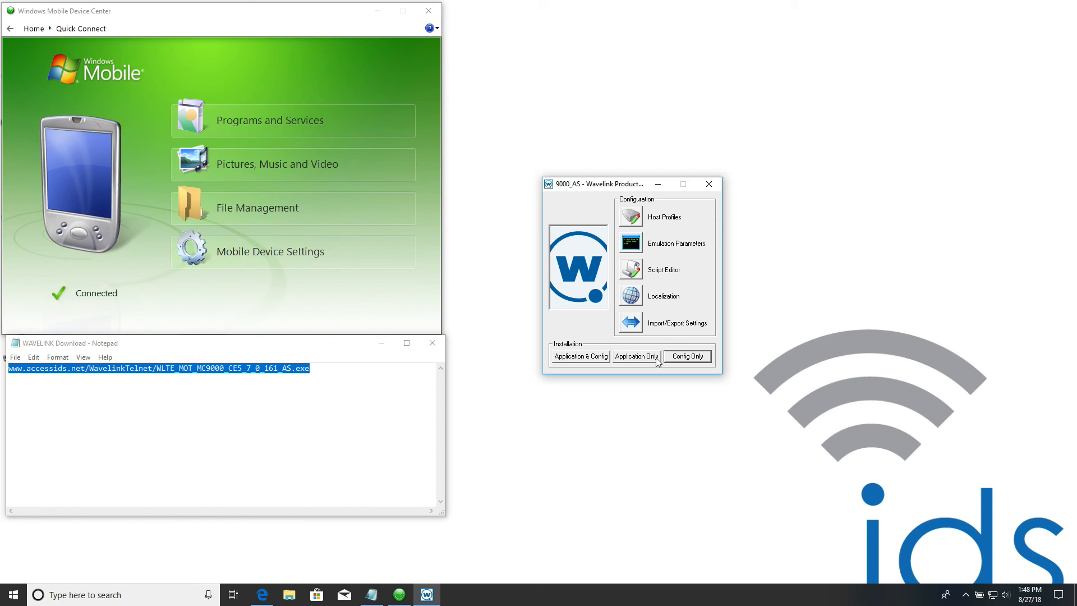
{"action": "left_click", "coordinate": [677, 359]}
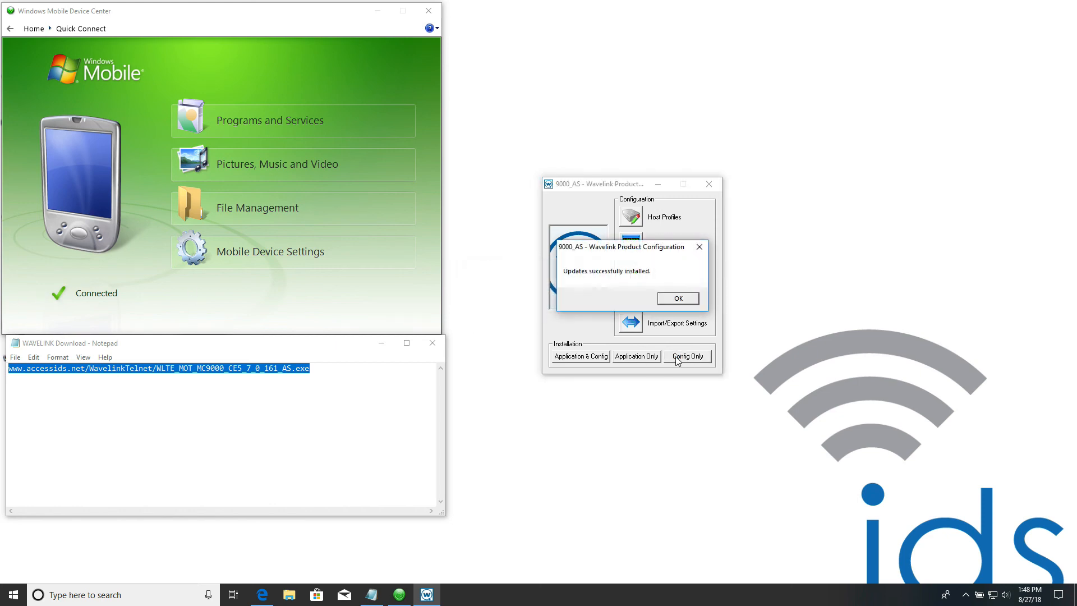
{"action": "left_click", "coordinate": [685, 300]}
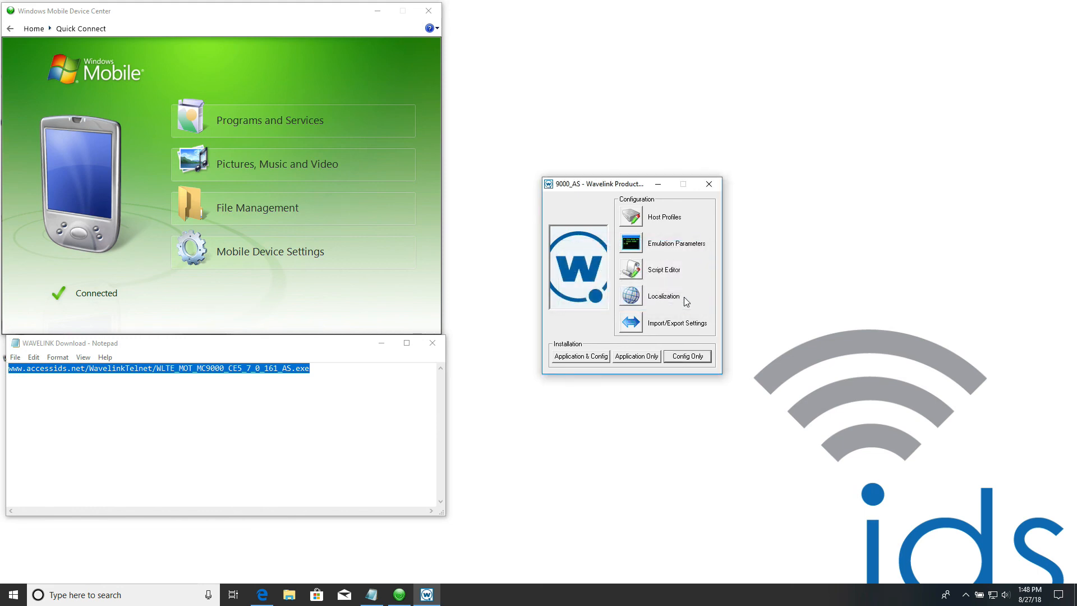